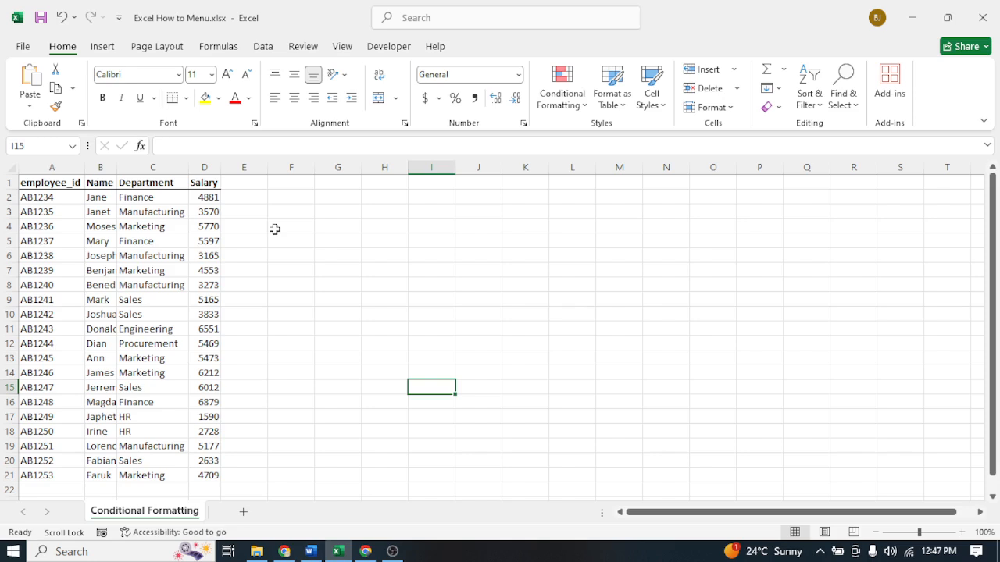
# - Highlight salaries in D2:D21 greater than 5000 with a conditional formatting rule using Green Fill with Dark Green Text
pyautogui.moveTo(203, 196); pyautogui.dragTo(211, 476)
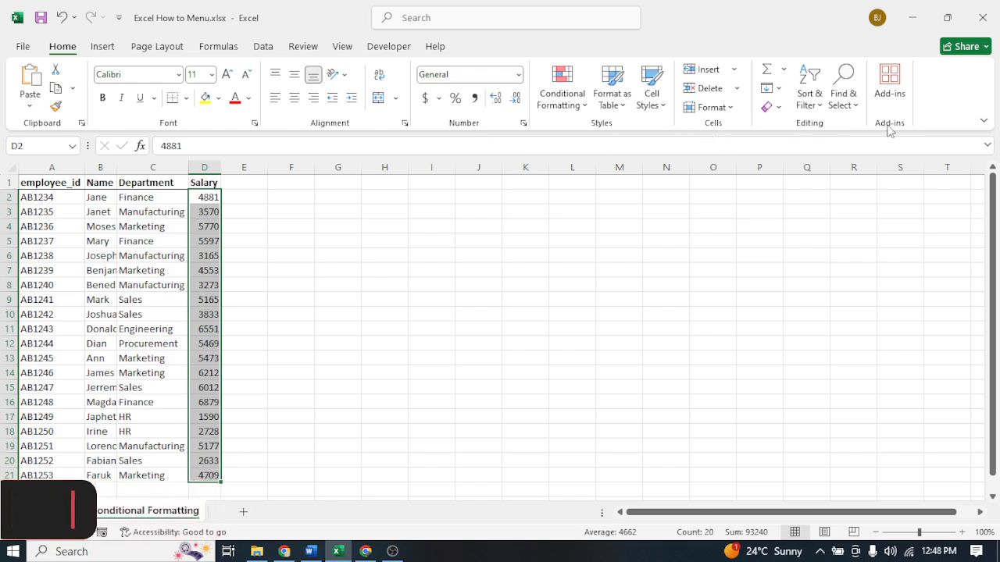
pyautogui.click(567, 108)
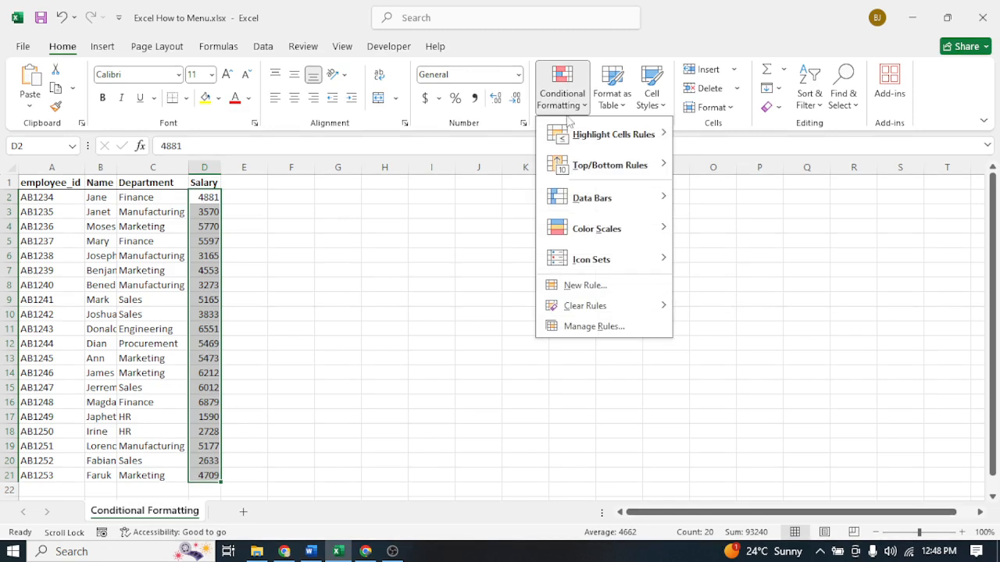
pyautogui.moveTo(574, 138)
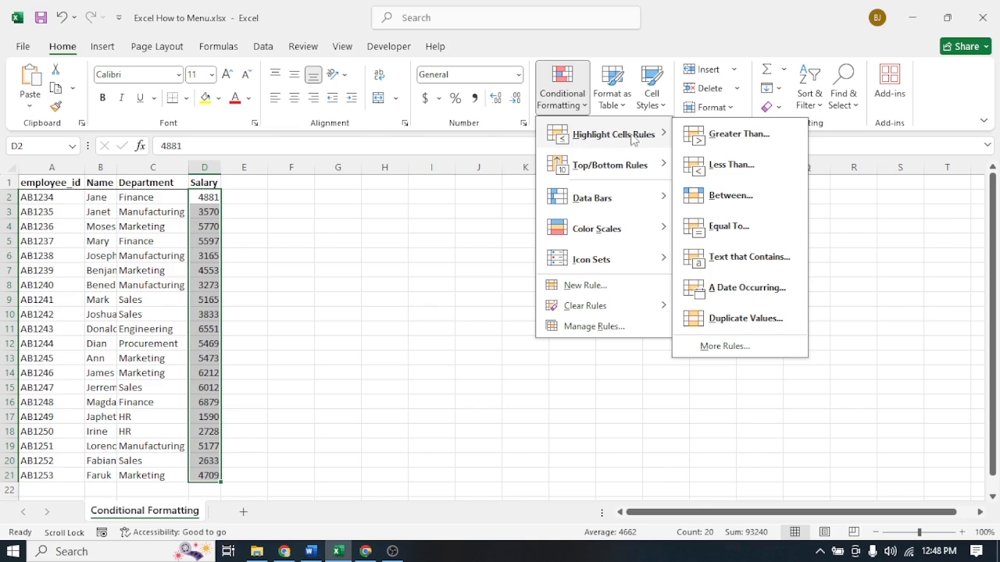
pyautogui.moveTo(593, 170)
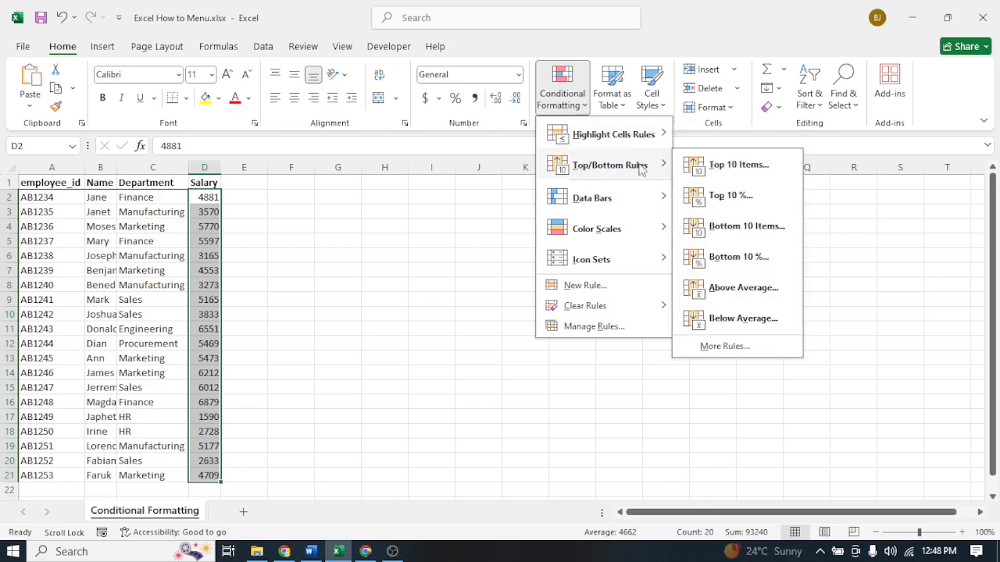
pyautogui.moveTo(607, 201)
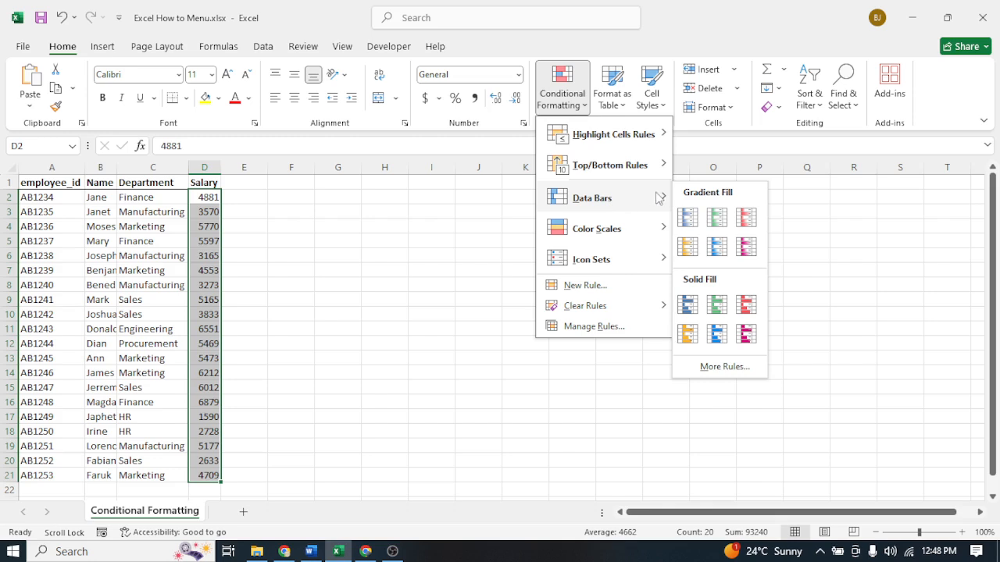
pyautogui.moveTo(607, 234)
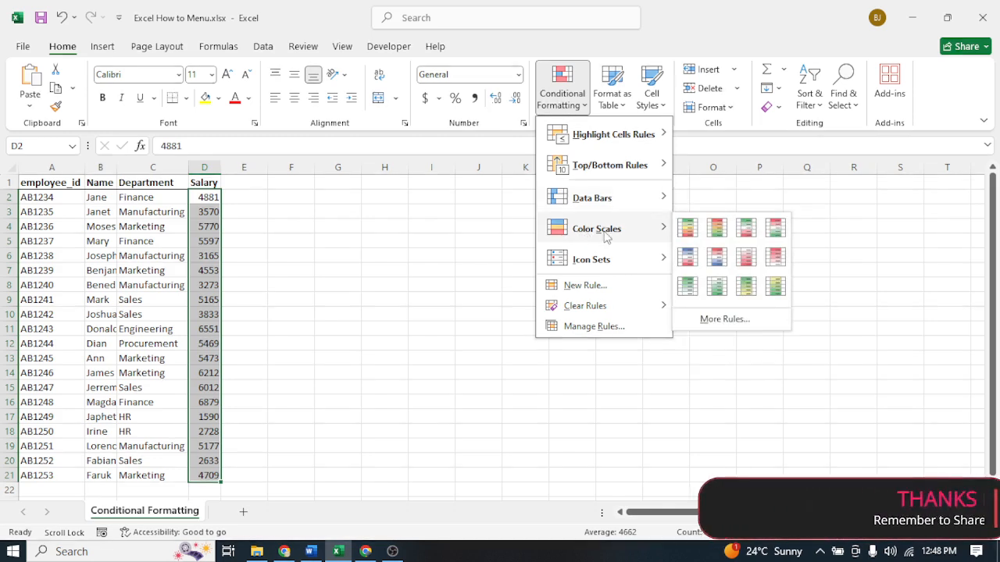
pyautogui.moveTo(587, 267)
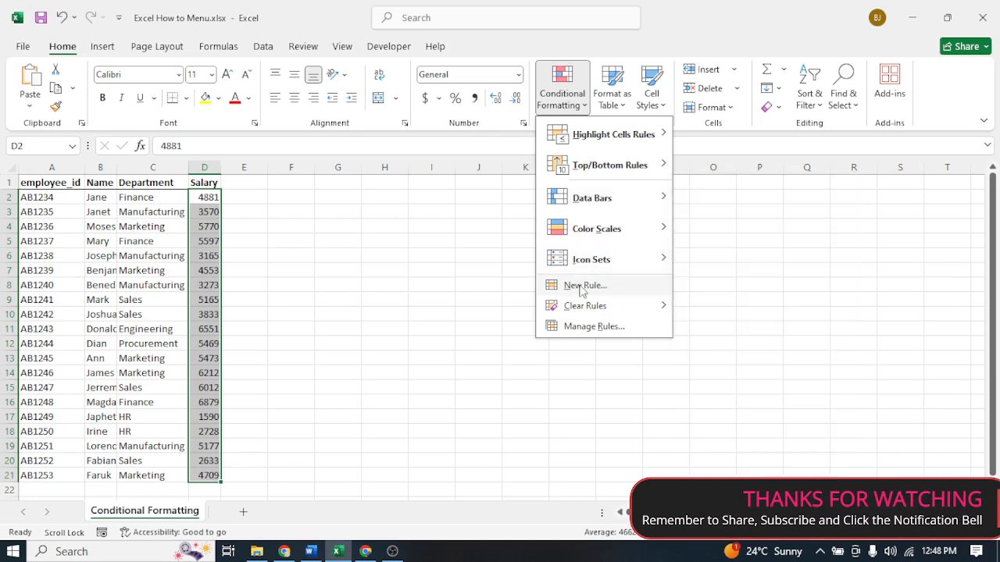
pyautogui.moveTo(579, 315)
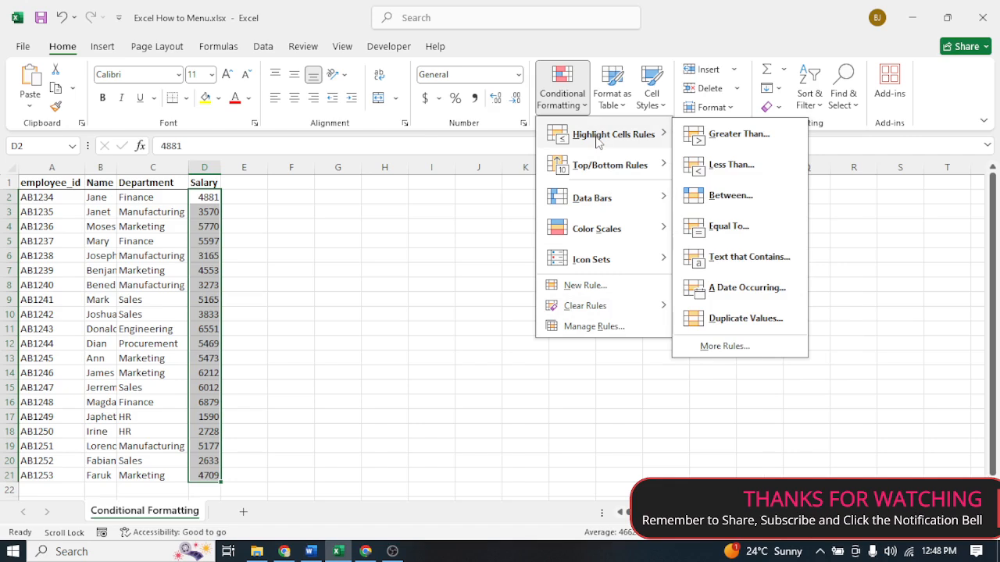
pyautogui.click(732, 136)
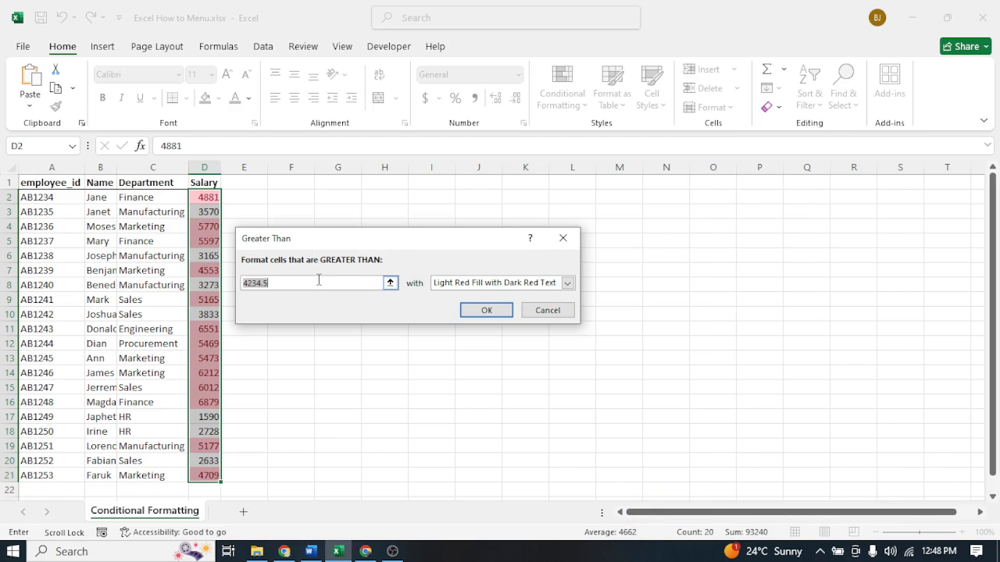
pyautogui.write('5')
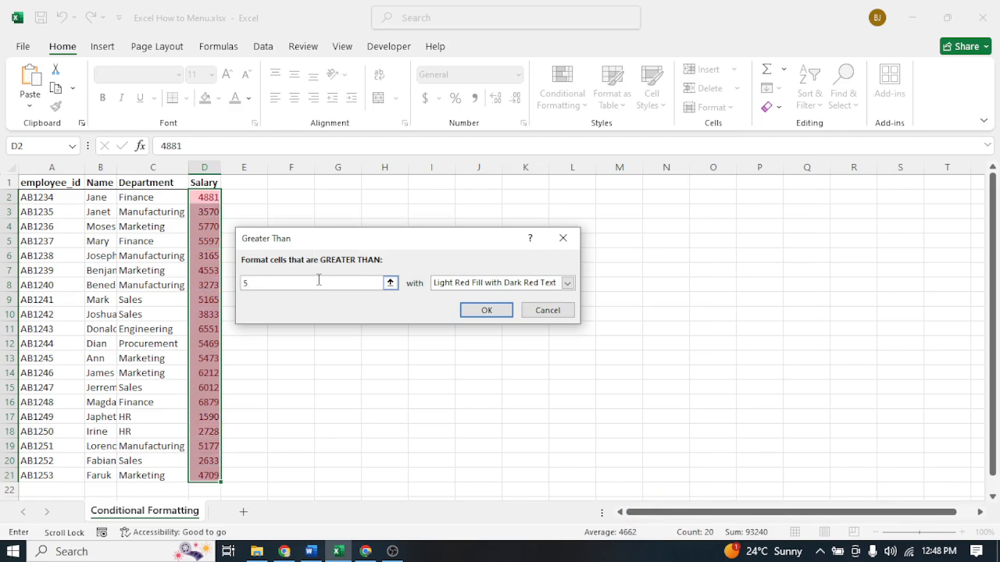
pyautogui.write('000')
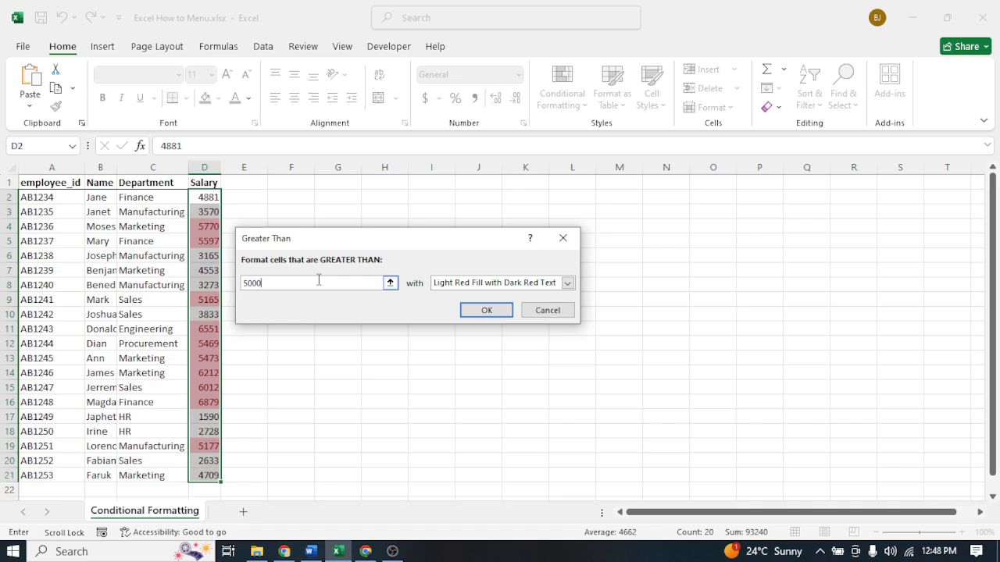
pyautogui.click(567, 284)
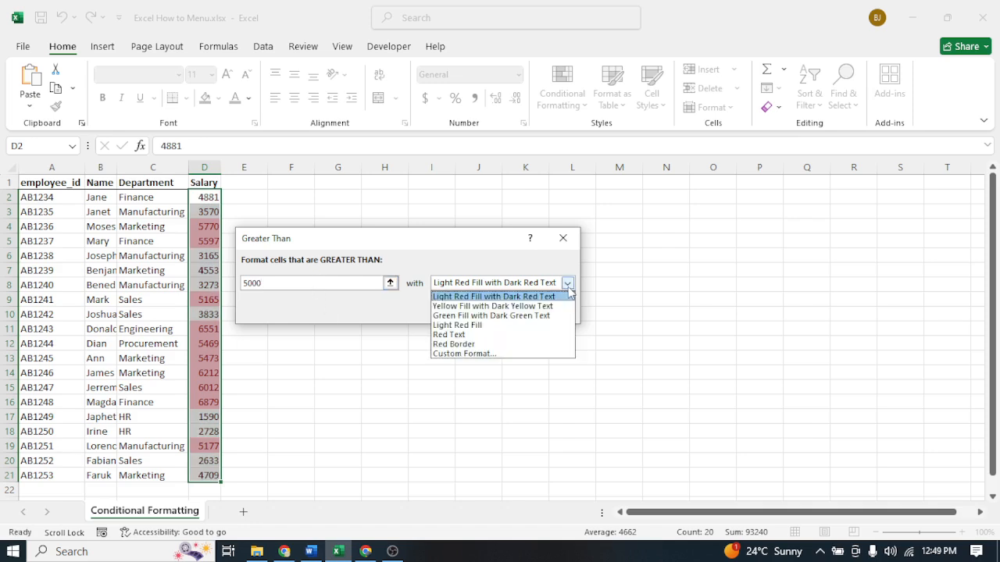
pyautogui.click(530, 316)
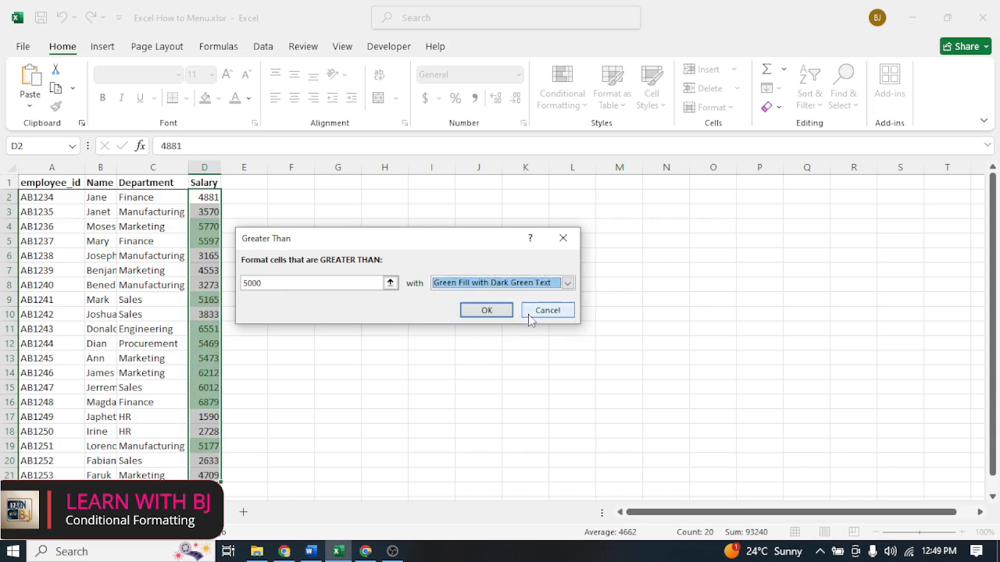
pyautogui.click(485, 312)
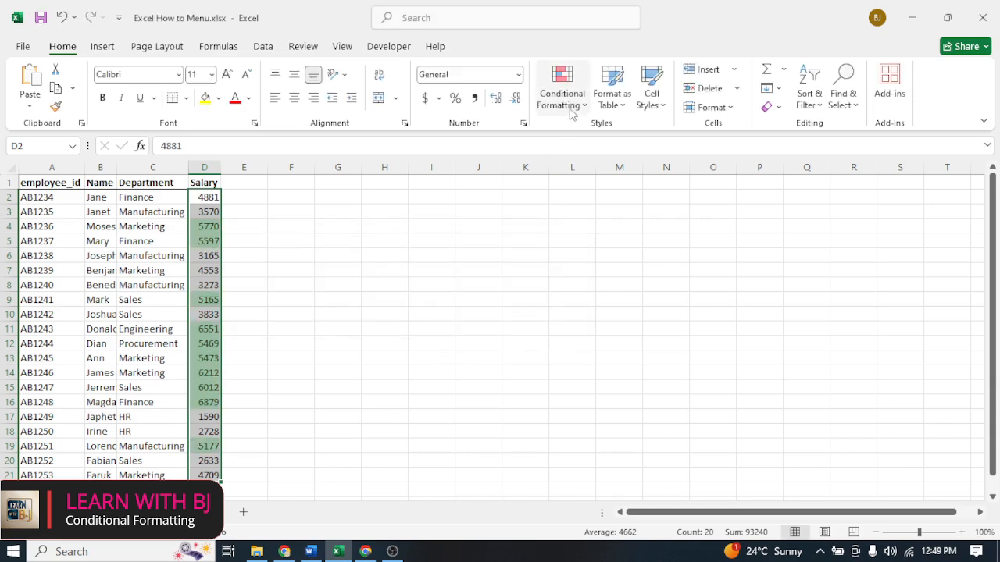
# - Add a Less Than highlight rule to the same salaries that marks values below 2000 with Red Border
pyautogui.click(570, 105)
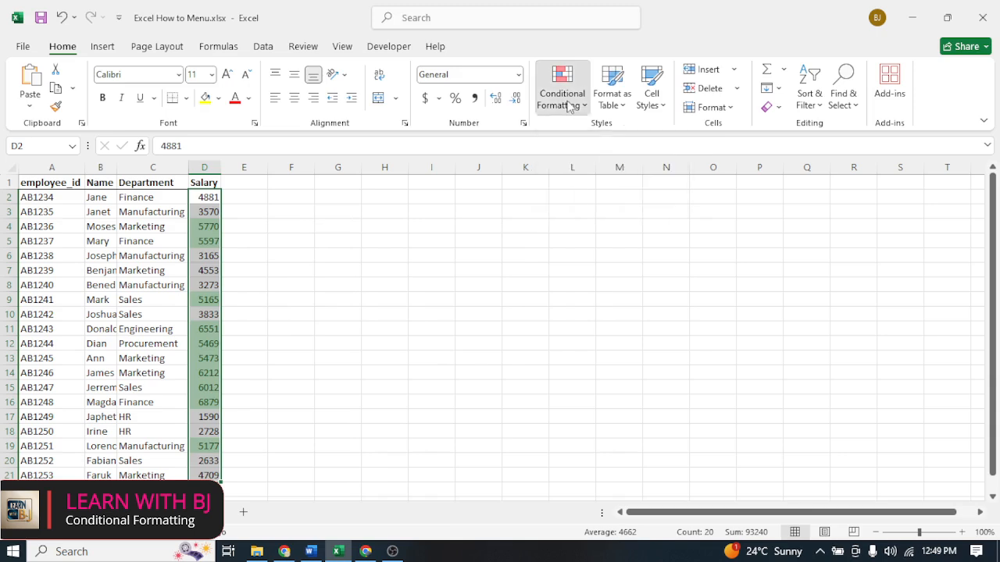
pyautogui.moveTo(582, 153)
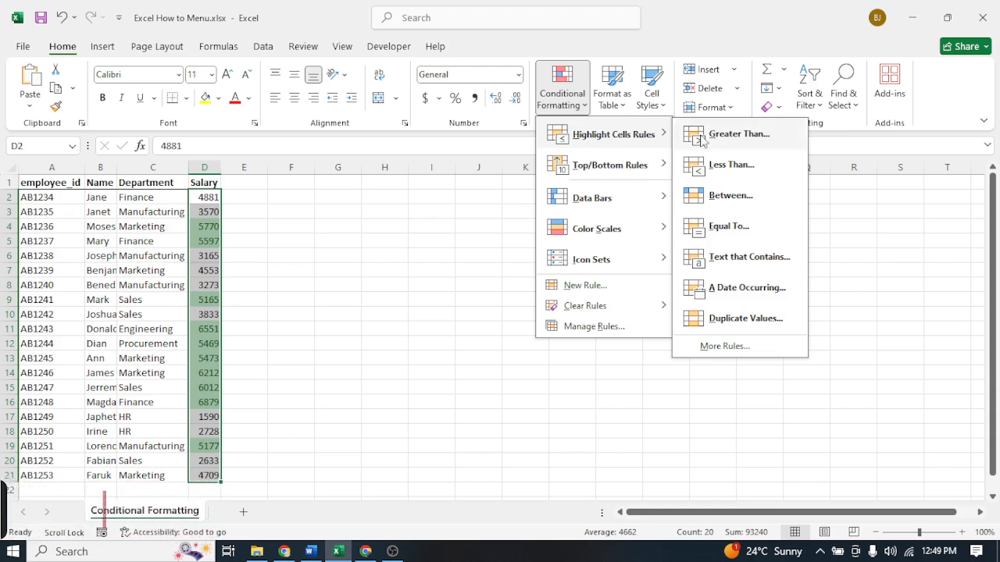
pyautogui.click(730, 165)
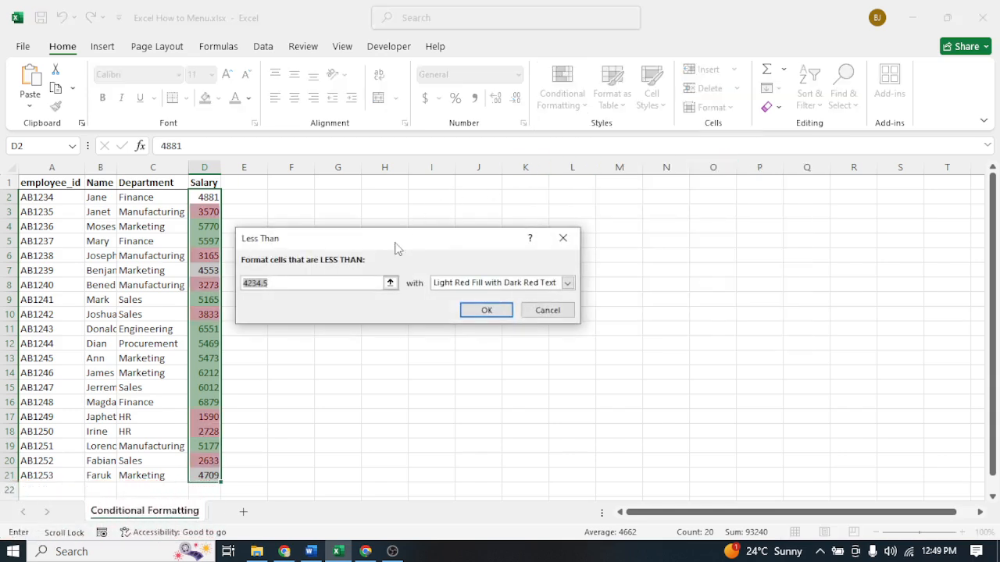
pyautogui.write('2000')
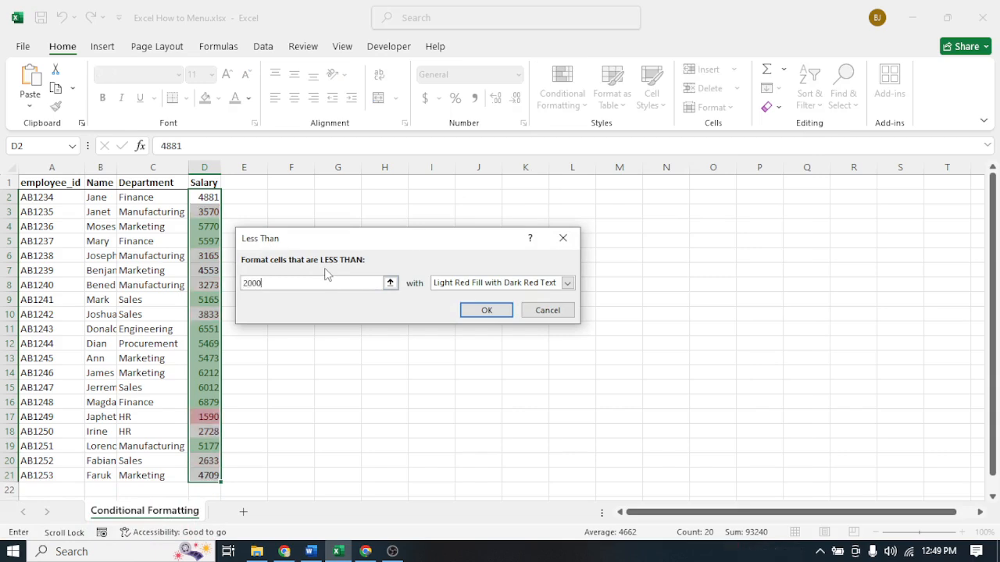
pyautogui.click(567, 283)
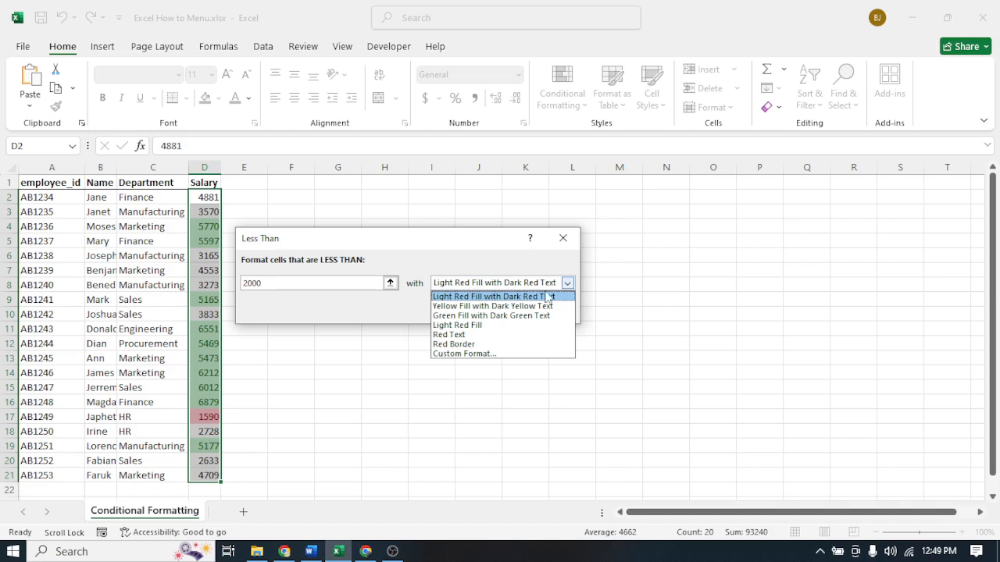
pyautogui.click(484, 344)
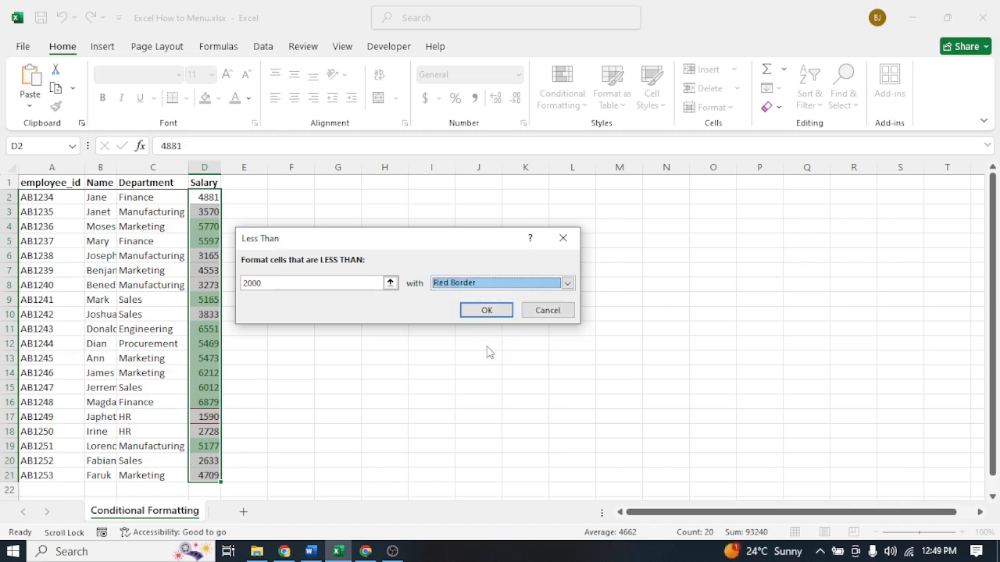
pyautogui.click(485, 311)
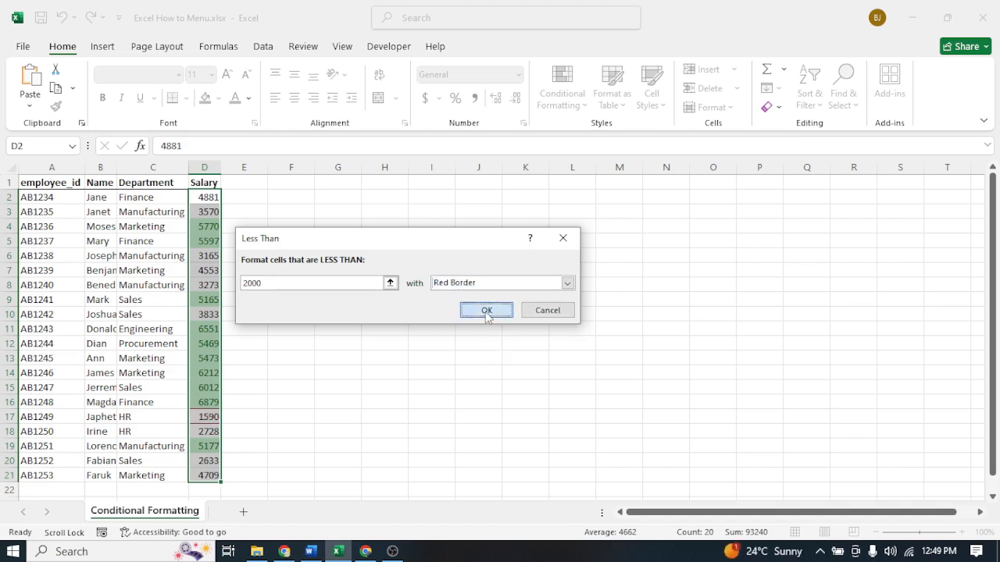
pyautogui.click(434, 328)
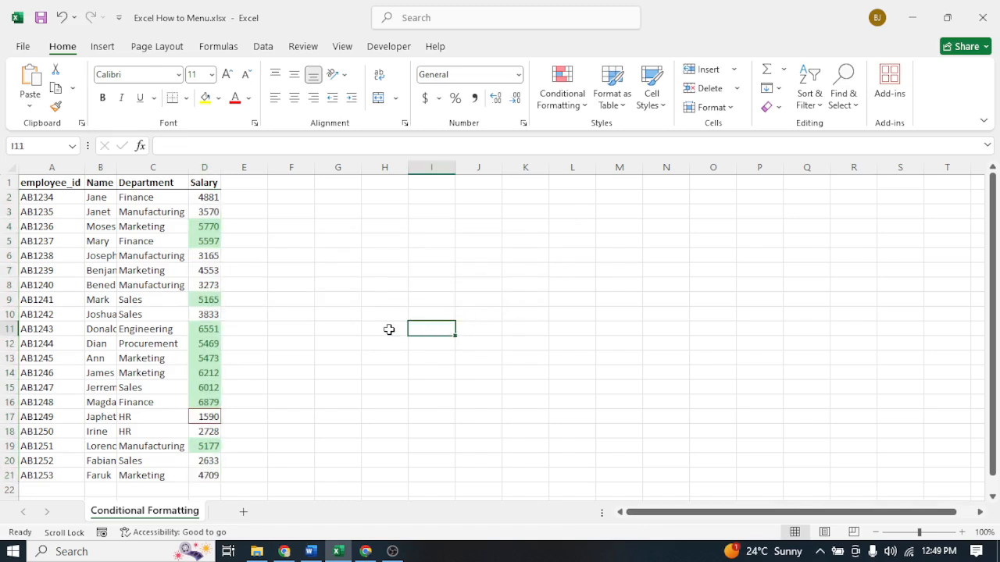
# - Set up a Between highlight rule for the whole Salary column D with limits 2500 and 4000
pyautogui.click(204, 168)
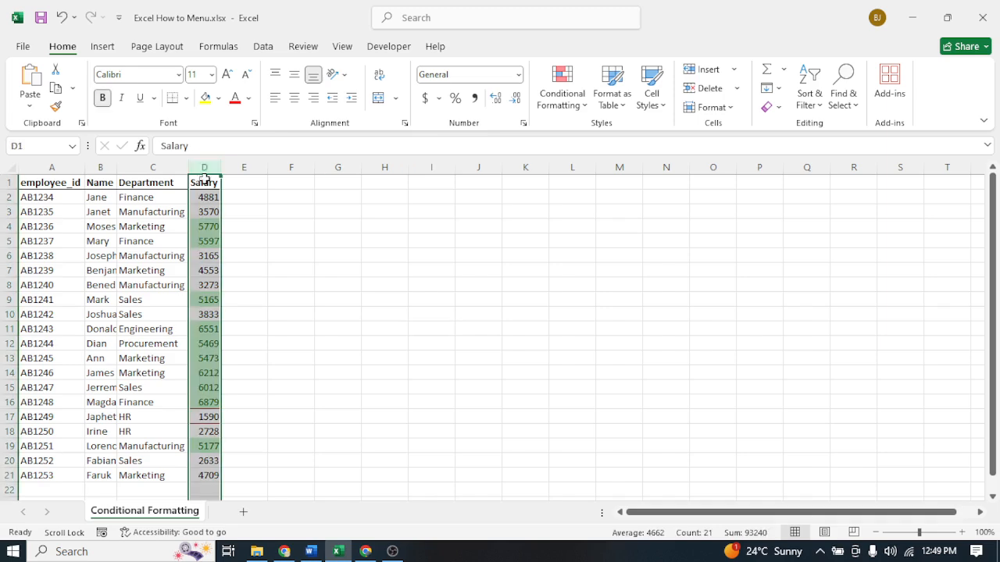
pyautogui.click(578, 102)
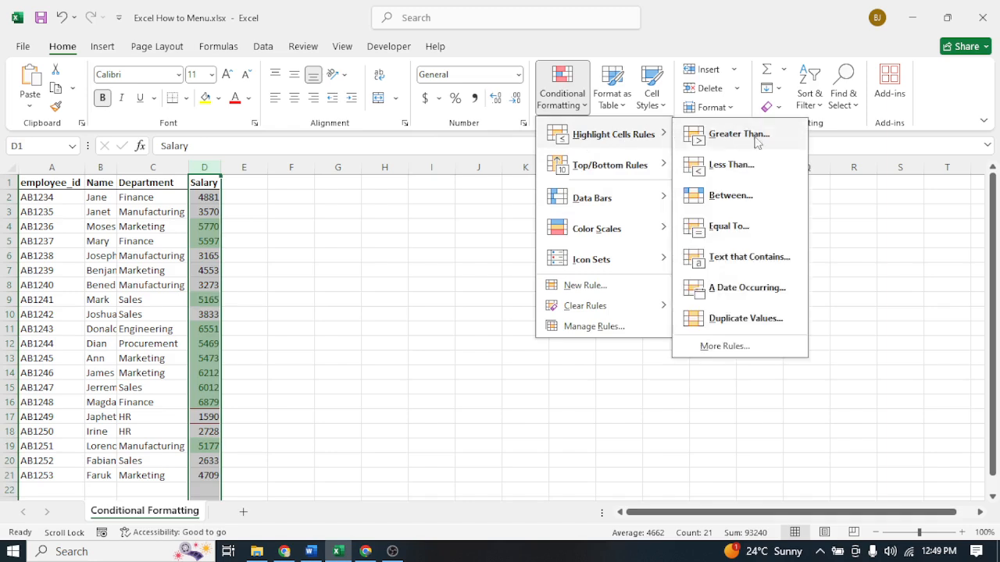
pyautogui.click(738, 198)
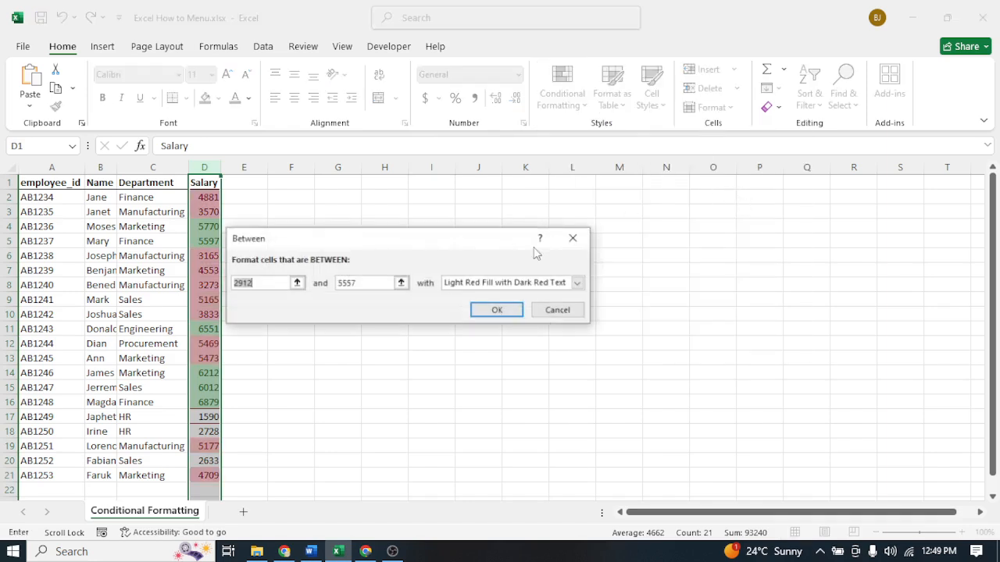
pyautogui.click(268, 282)
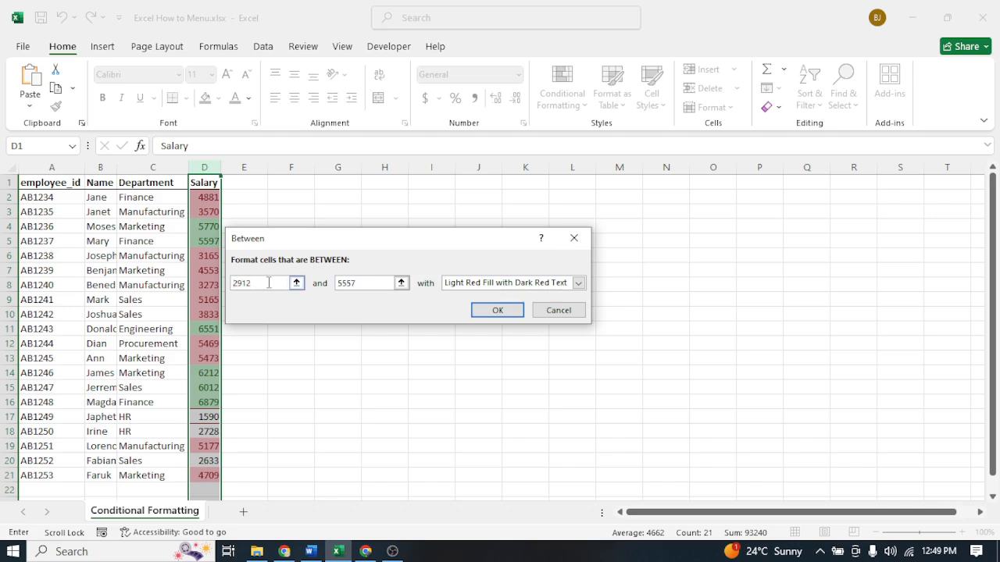
pyautogui.press('BackSpace')
pyautogui.press('BackSpace')
pyautogui.press('BackSpace')
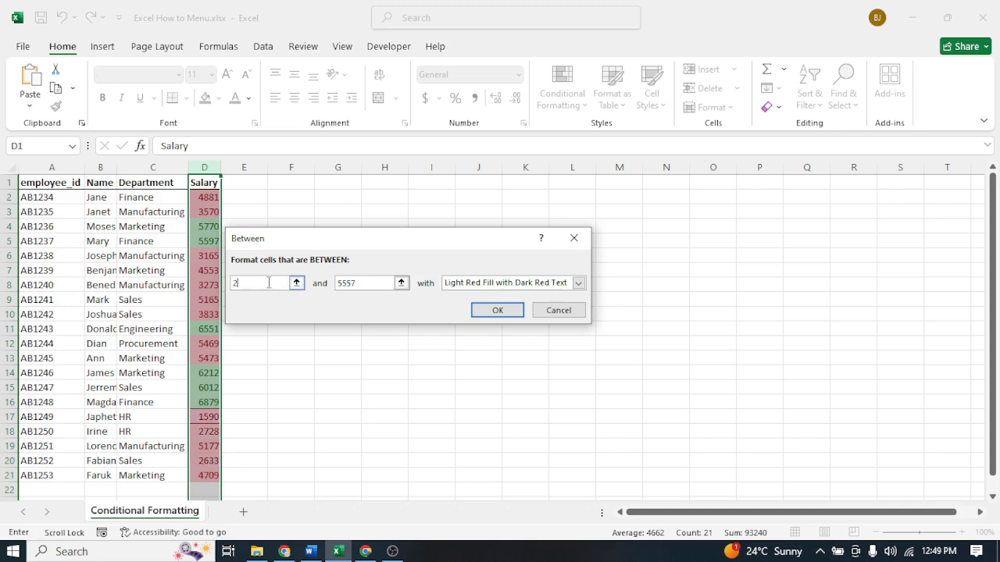
pyautogui.write('500')
pyautogui.press('Tab')
pyautogui.write('4')
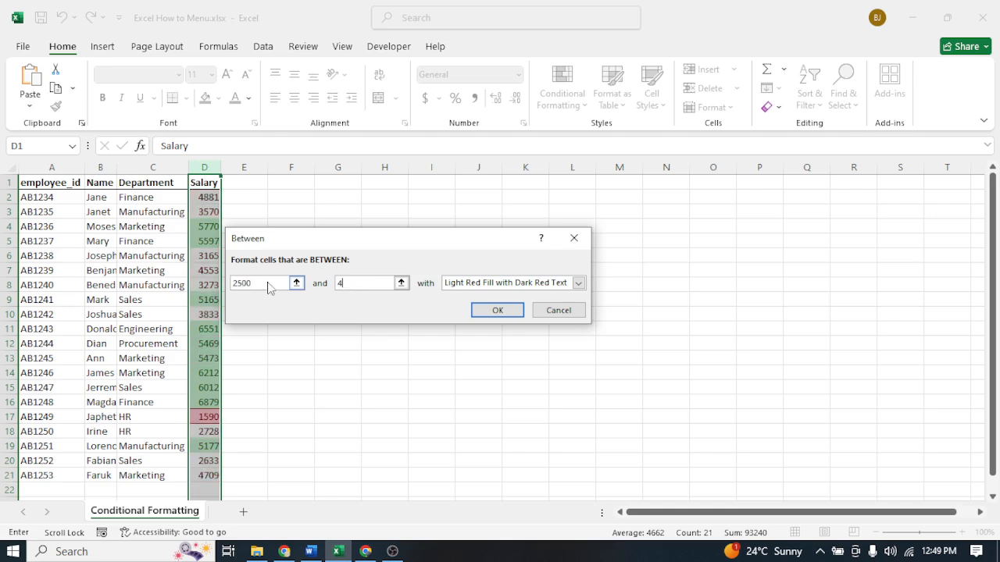
pyautogui.write('000')
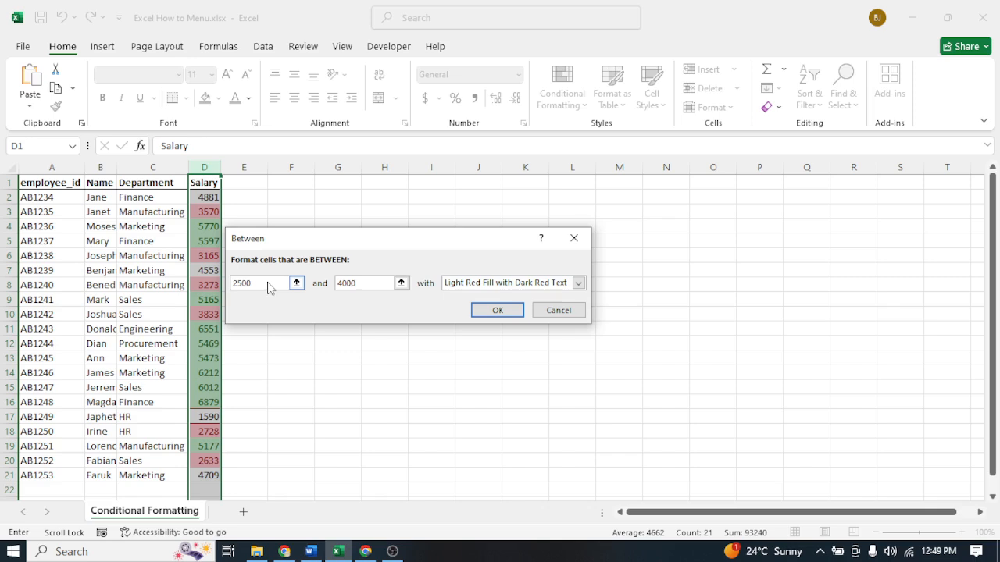
# - Give the Between rule a custom format with a gold background fill
pyautogui.click(579, 283)
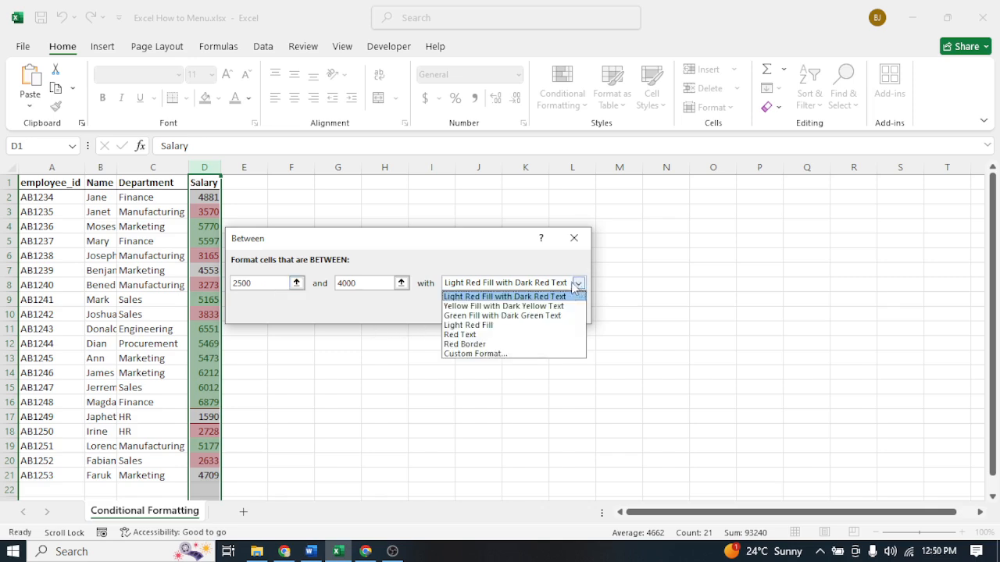
pyautogui.click(499, 356)
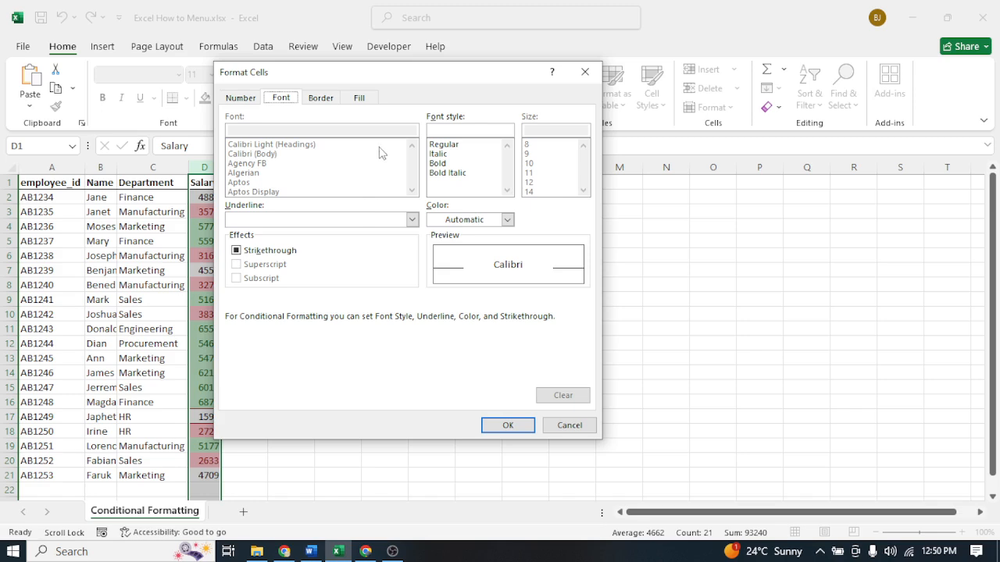
pyautogui.click(320, 97)
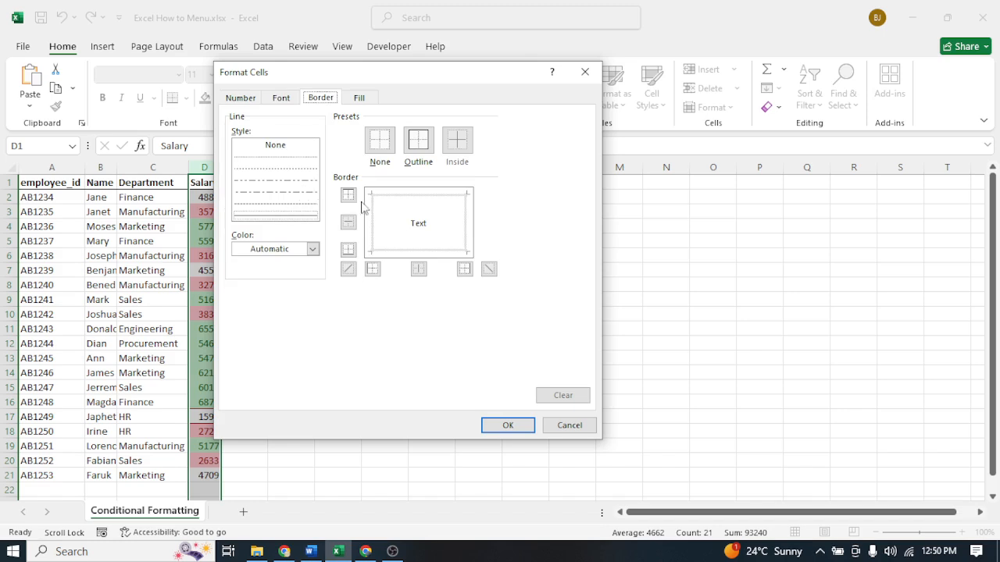
pyautogui.click(279, 218)
pyautogui.click(368, 103)
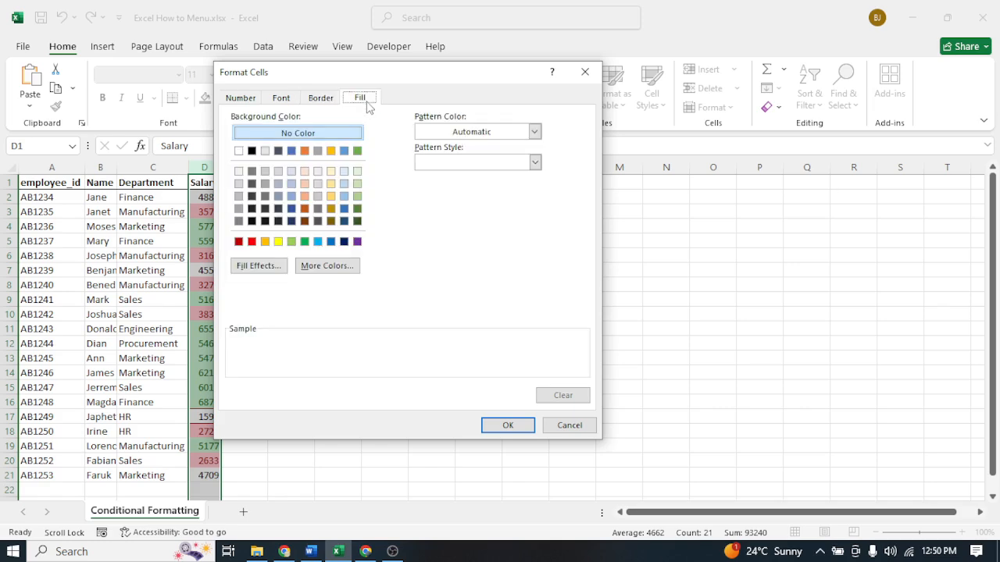
pyautogui.click(330, 150)
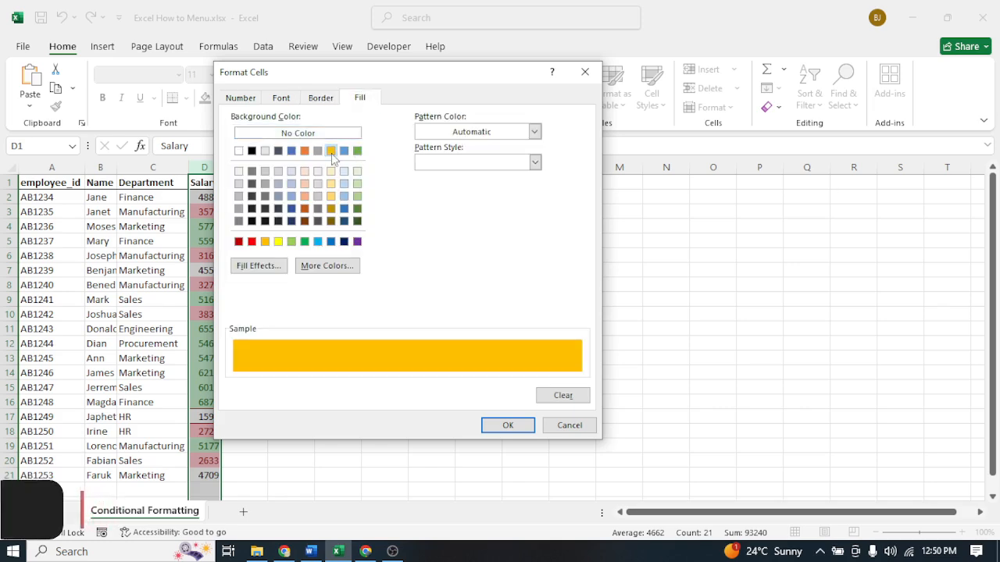
# - Add an orange pattern color and a dense dotted pattern style to the custom fill, and apply the Between rule to the salaries
pyautogui.click(534, 131)
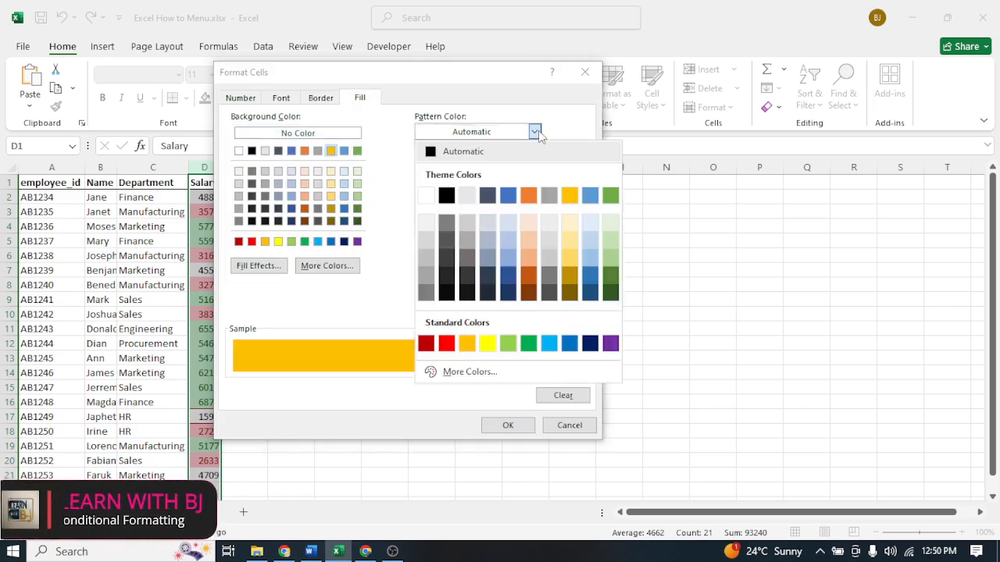
pyautogui.click(466, 344)
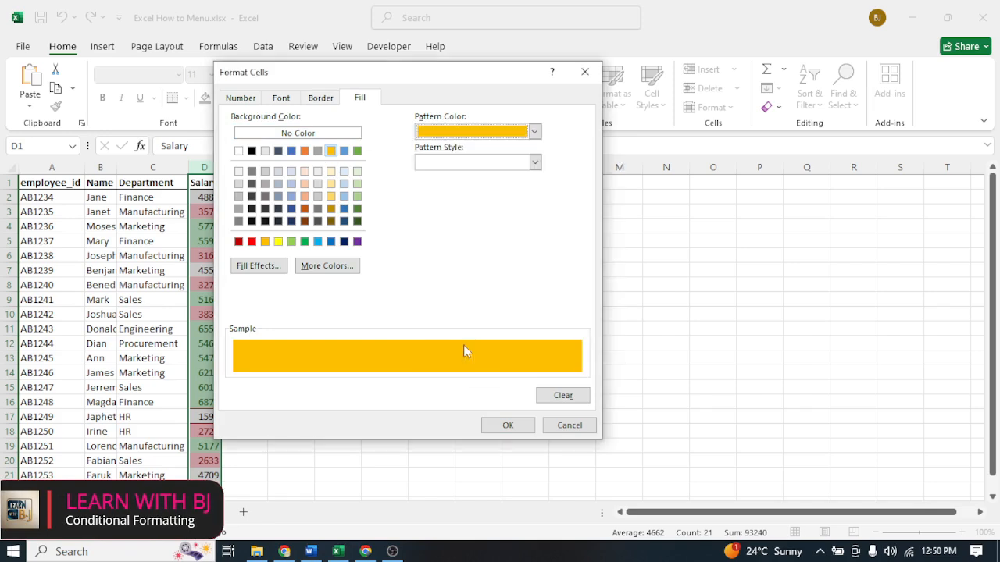
pyautogui.click(535, 163)
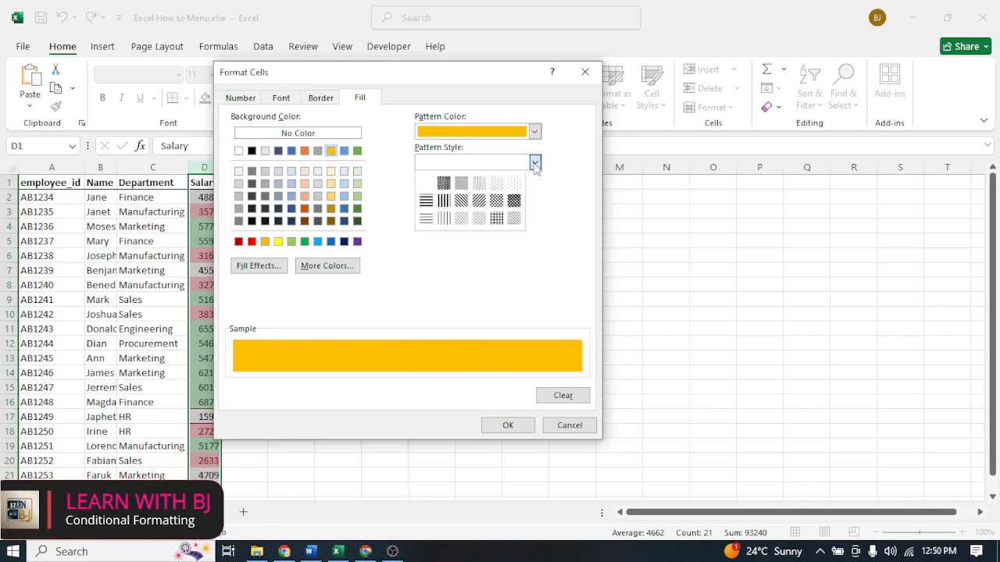
pyautogui.click(444, 182)
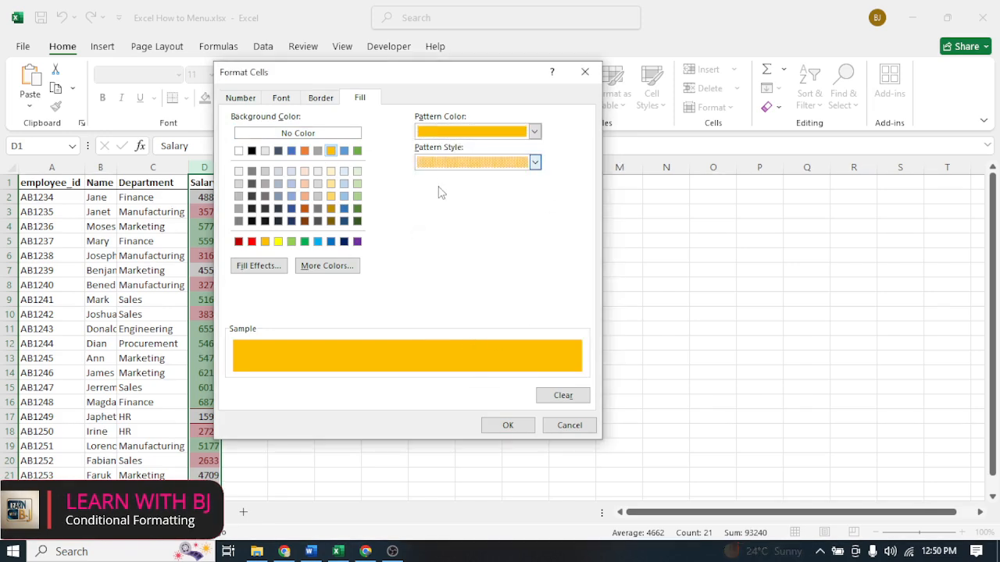
pyautogui.click(508, 424)
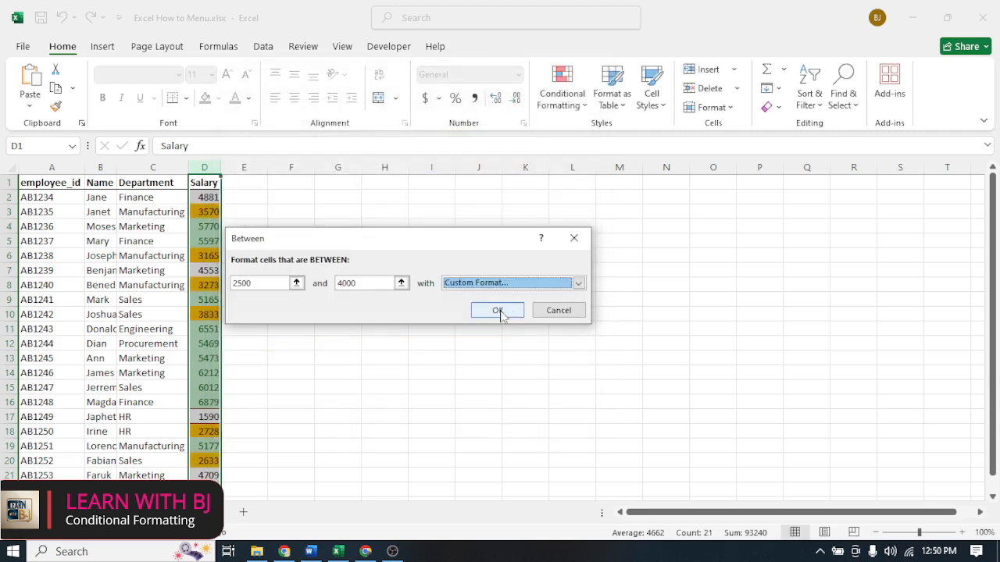
pyautogui.click(497, 311)
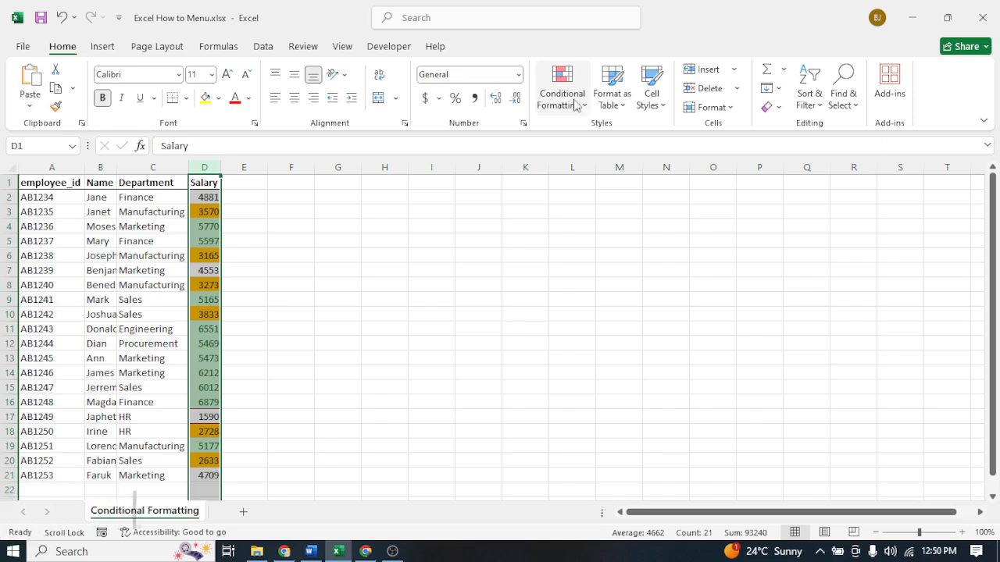
pyautogui.click(575, 105)
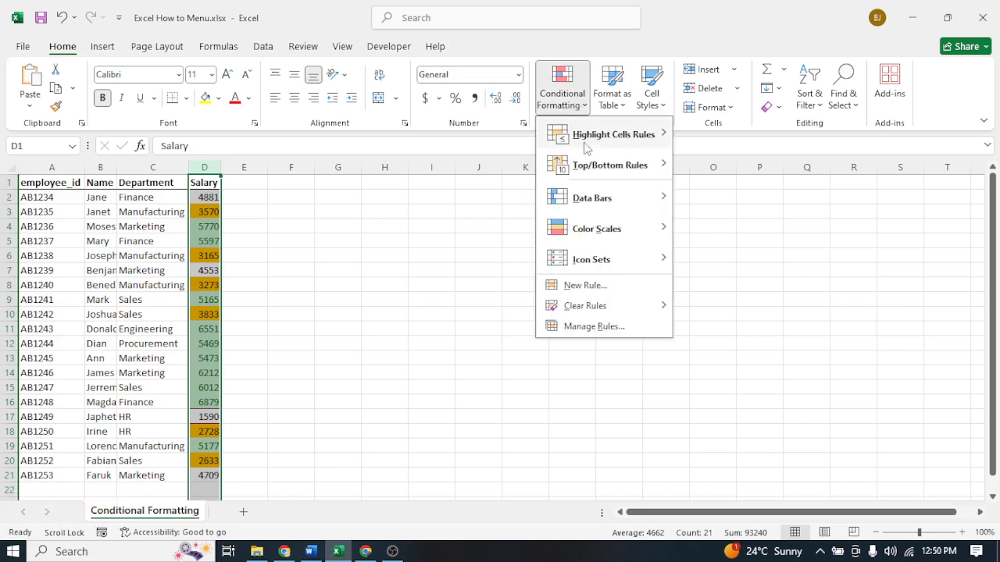
pyautogui.moveTo(594, 144)
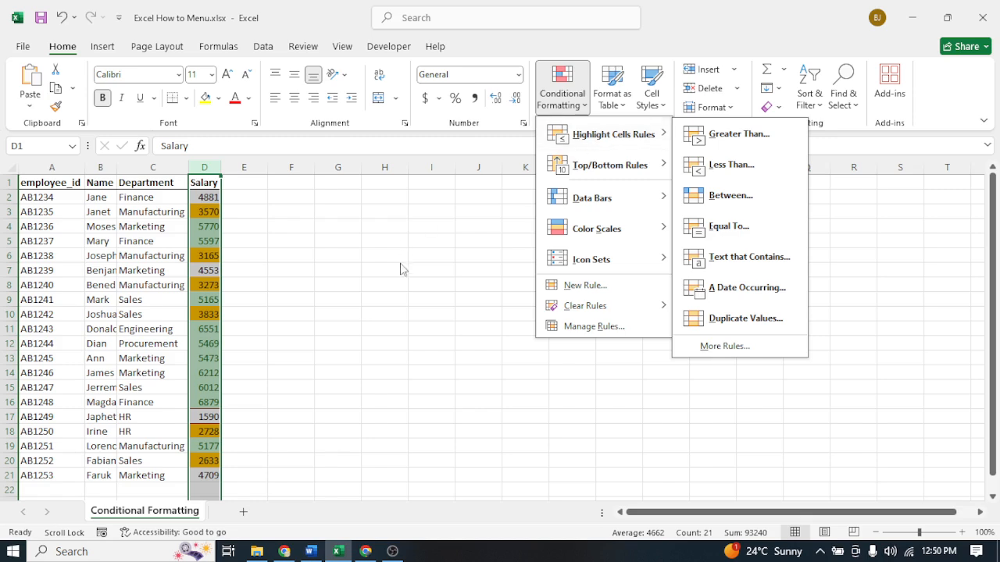
pyautogui.press('Escape')
pyautogui.press('Escape')
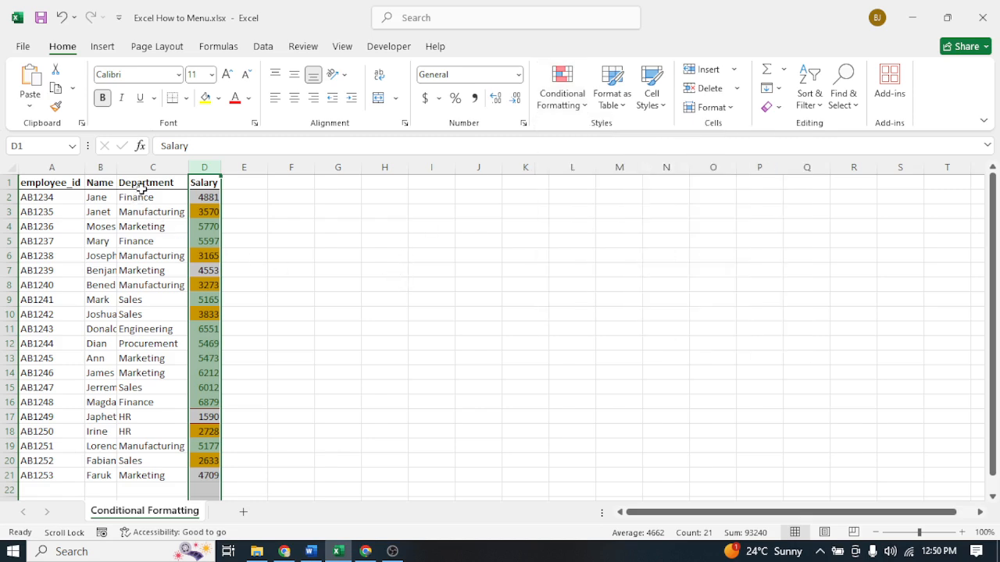
# - Highlight cells in Department column C containing the text Sales with a Text That Contains rule using a custom dark orange fill
pyautogui.click(146, 166)
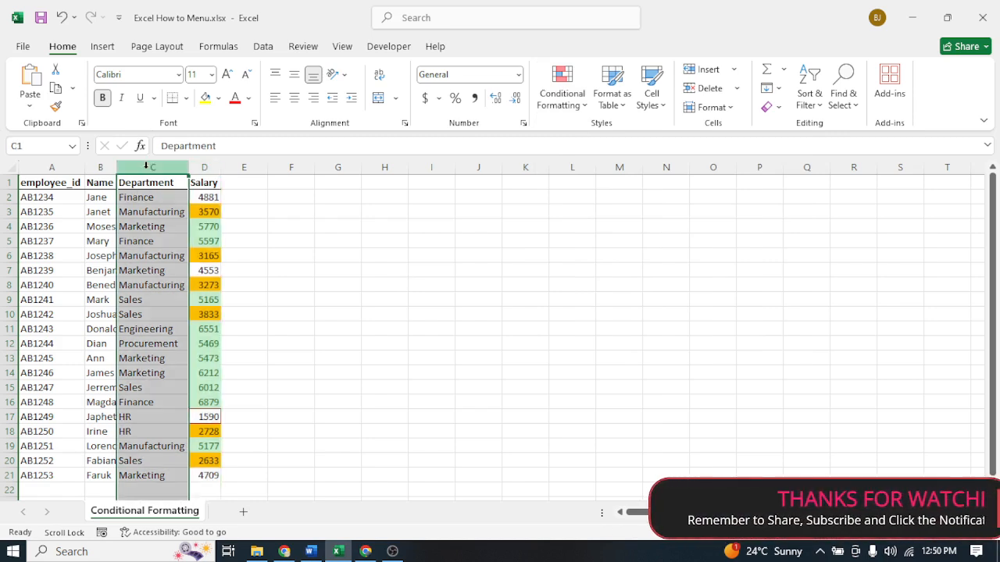
pyautogui.click(562, 99)
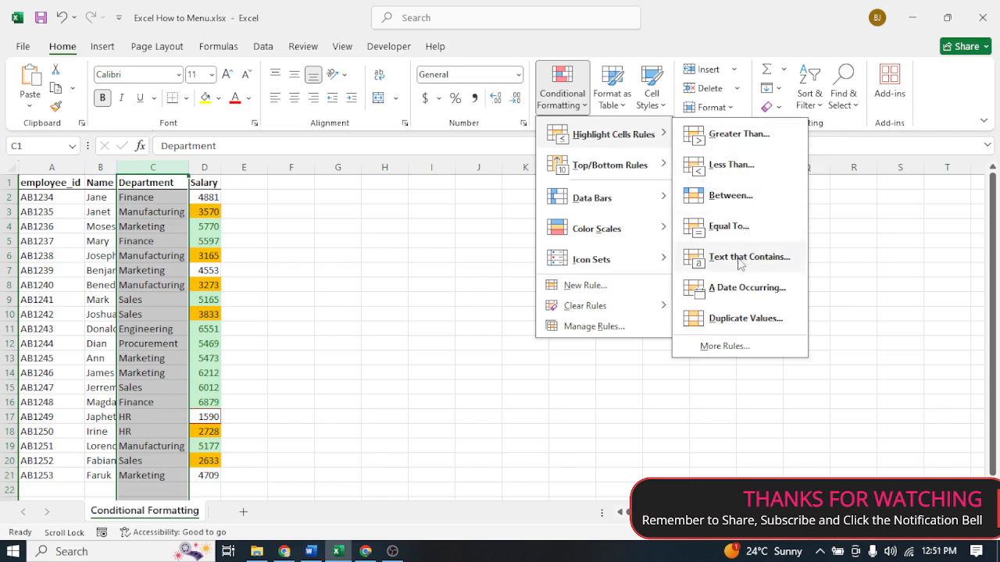
pyautogui.click(739, 262)
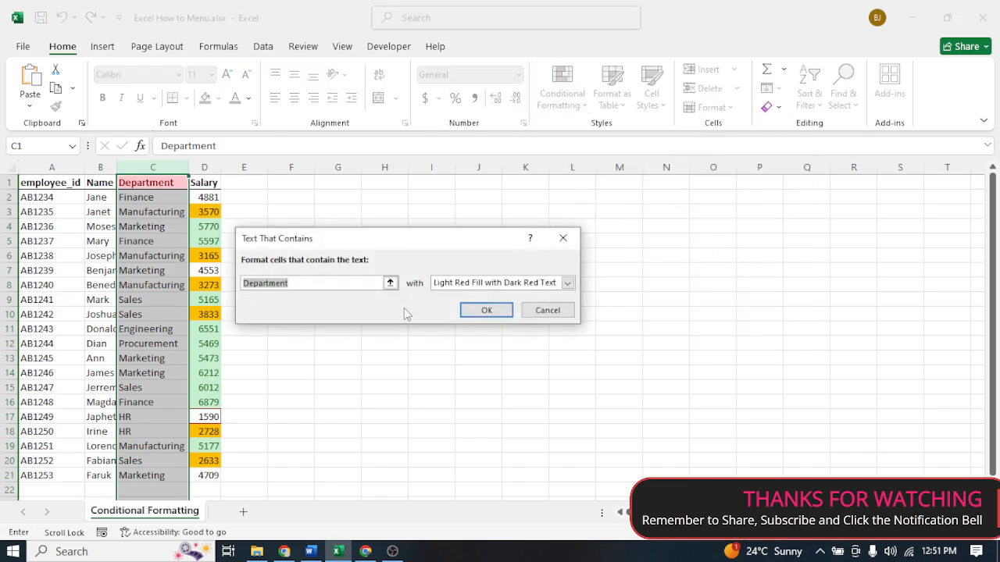
pyautogui.write('Sales')
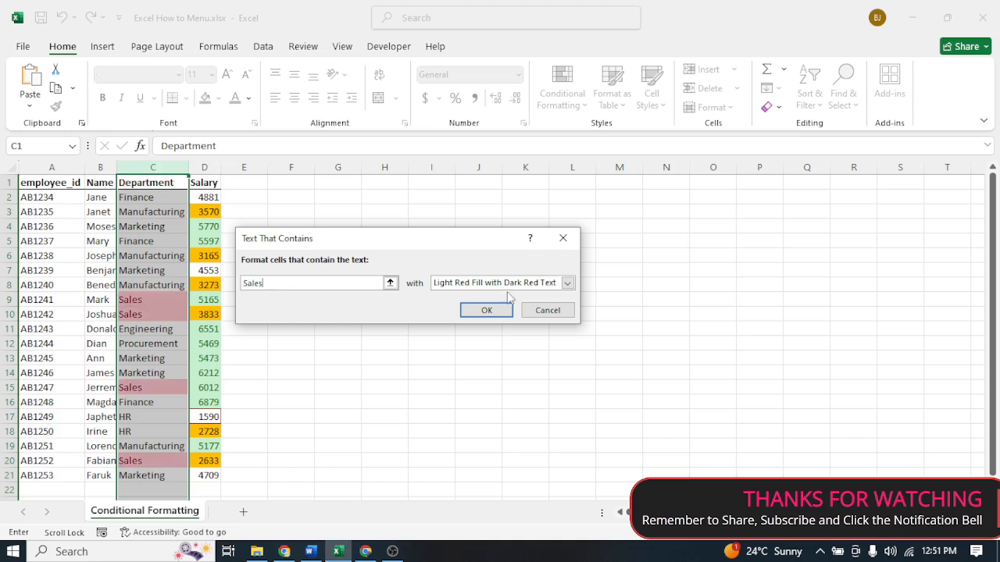
pyautogui.click(567, 284)
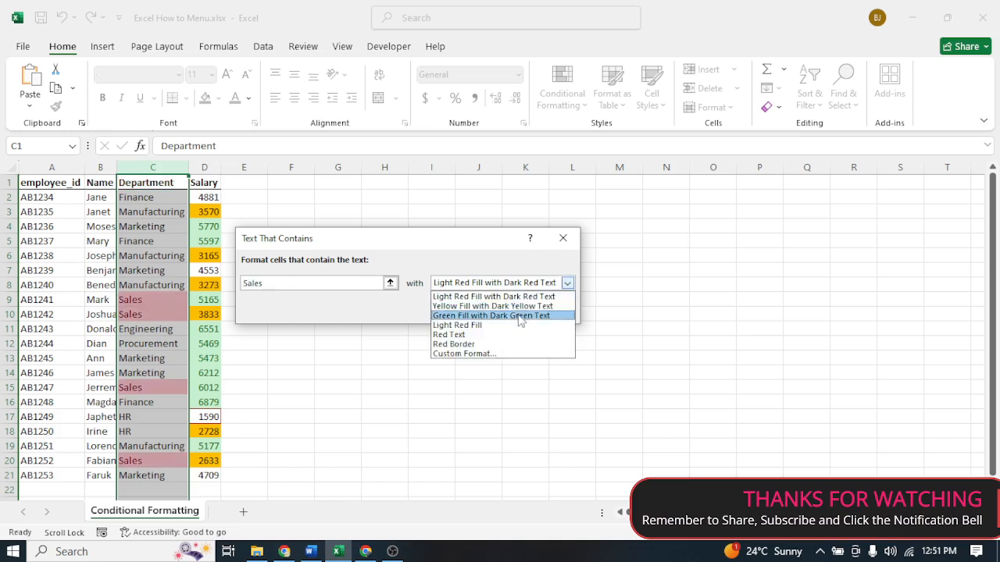
pyautogui.click(481, 352)
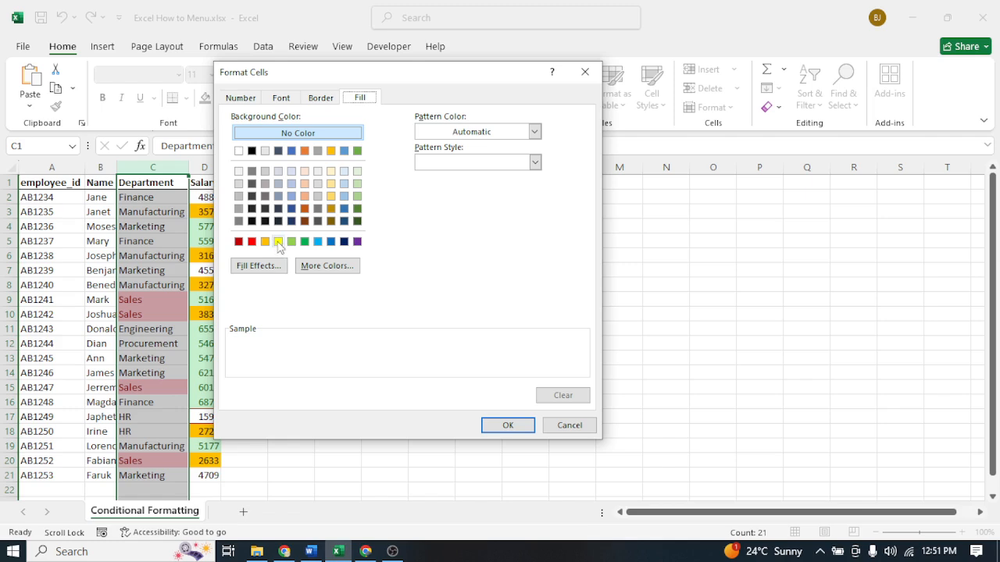
pyautogui.click(304, 209)
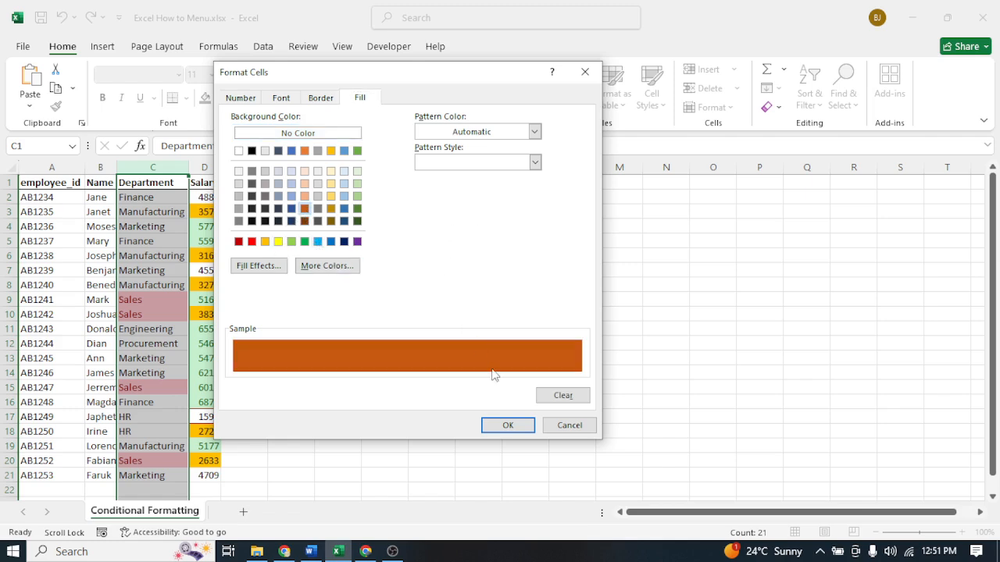
pyautogui.click(508, 427)
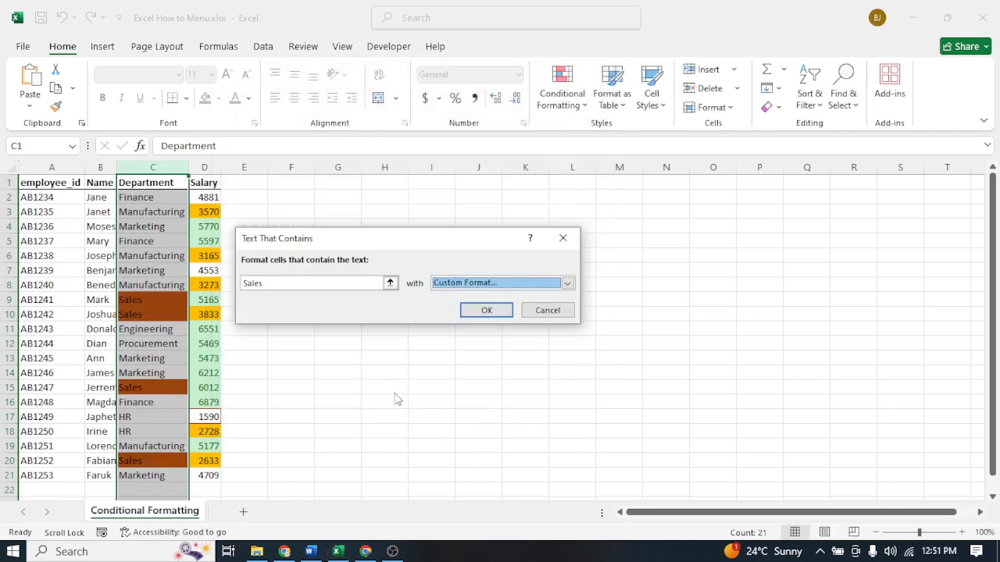
pyautogui.click(485, 312)
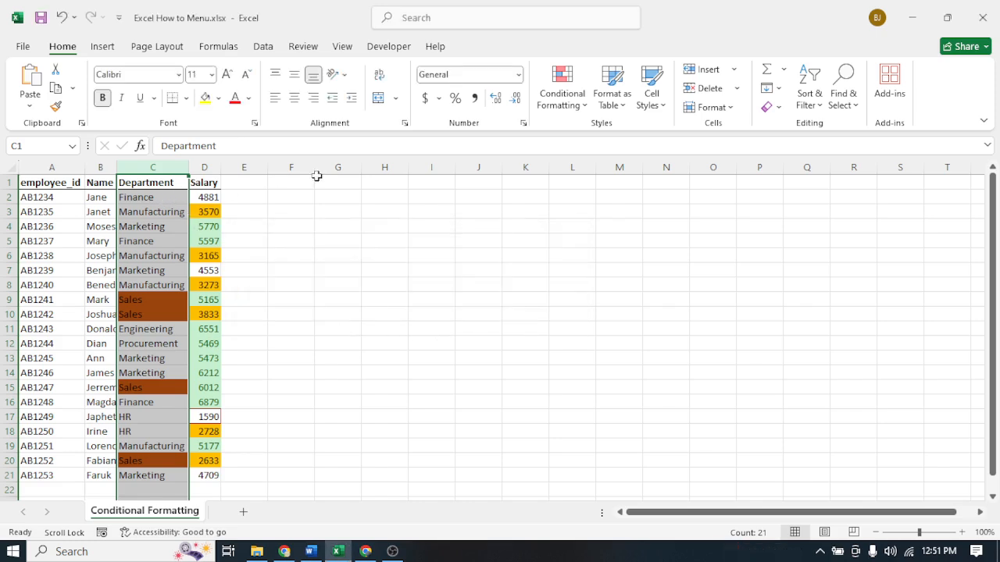
# - Autofit the width of Name column B and copy the salaries in D2:D21 to column E starting at E2
pyautogui.doubleClick(115, 169)
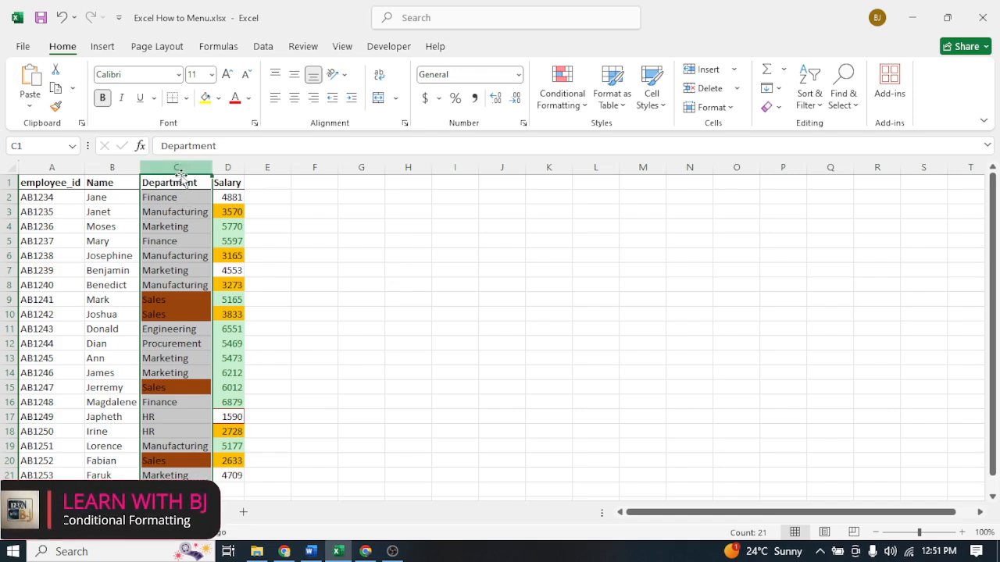
pyautogui.moveTo(229, 195); pyautogui.dragTo(234, 475)
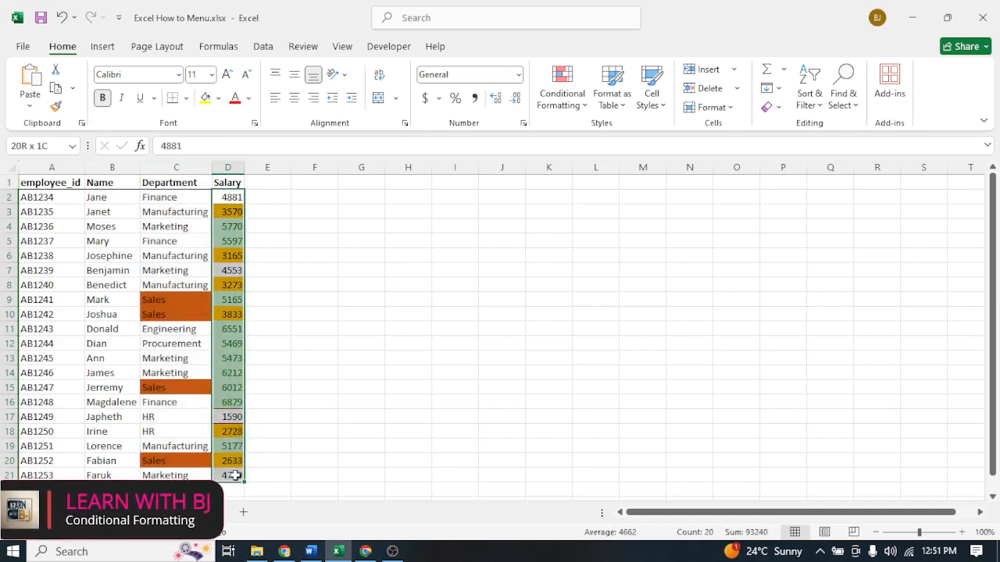
pyautogui.rightClick(233, 199)
pyautogui.click(274, 136)
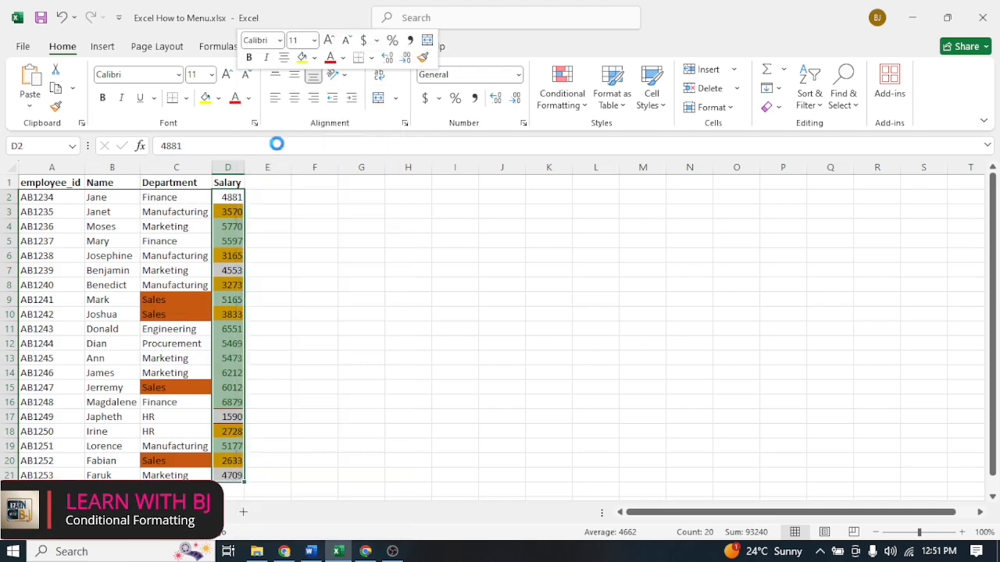
pyautogui.click(263, 198)
pyautogui.rightClick(263, 198)
pyautogui.click(302, 181)
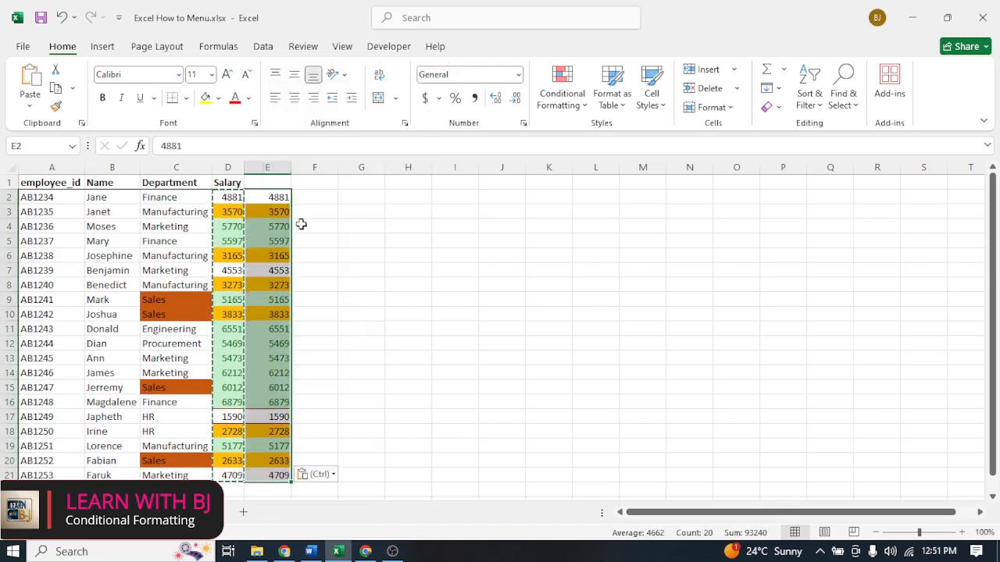
pyautogui.click(315, 255)
# - Enter the header Salary 2 in cell E1 above the copied salaries
pyautogui.click(275, 185)
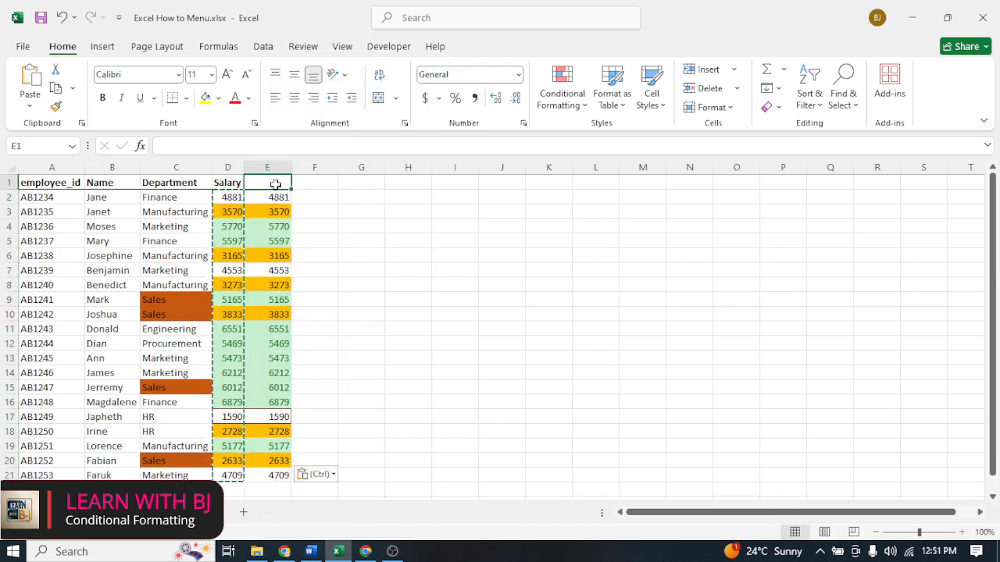
pyautogui.write('Salary')
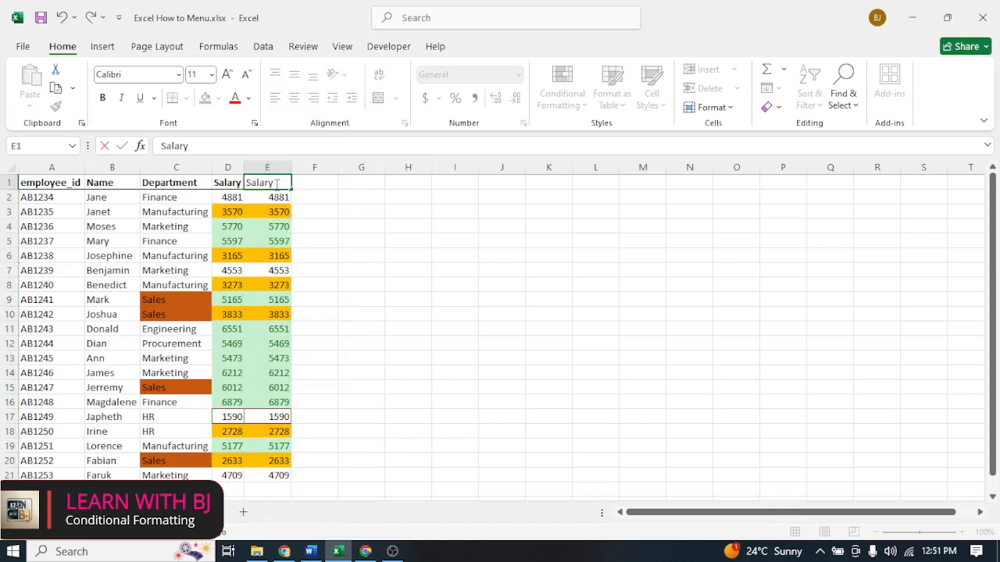
pyautogui.write(' 2')
pyautogui.click(295, 226)
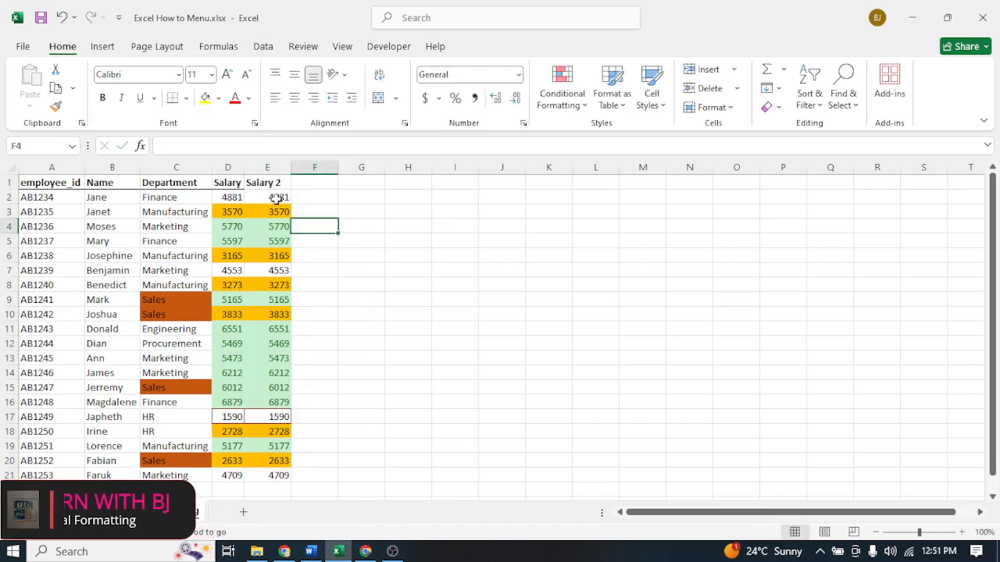
# - Clear the conditional formatting rules from the copied salaries in E2:E21 only
pyautogui.moveTo(278, 199); pyautogui.dragTo(268, 476)
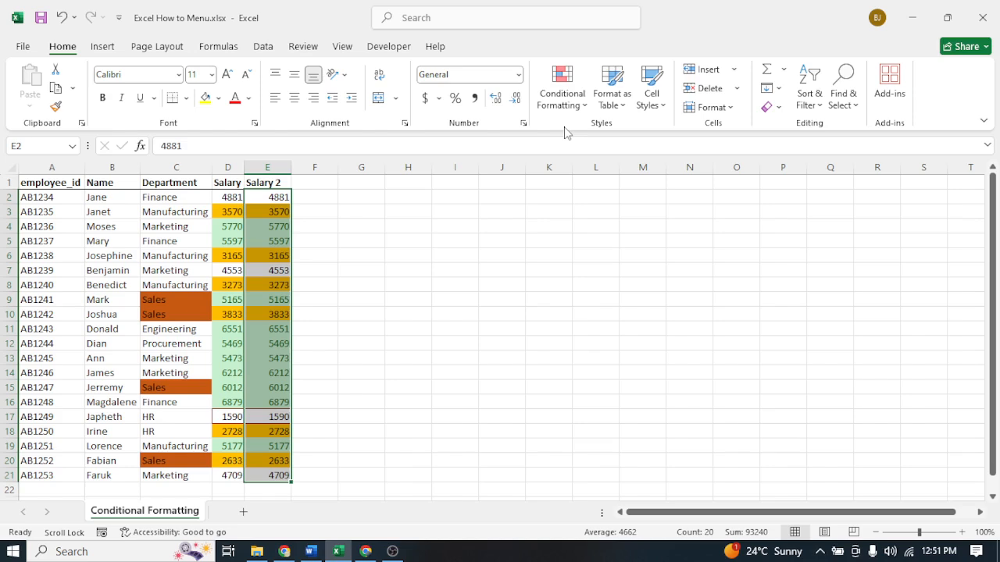
pyautogui.click(575, 104)
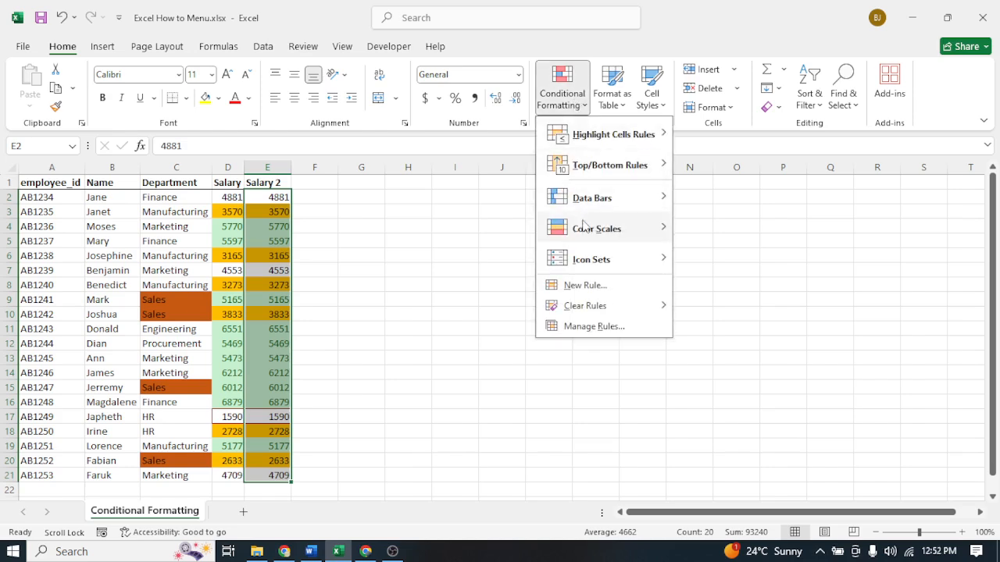
pyautogui.moveTo(591, 312)
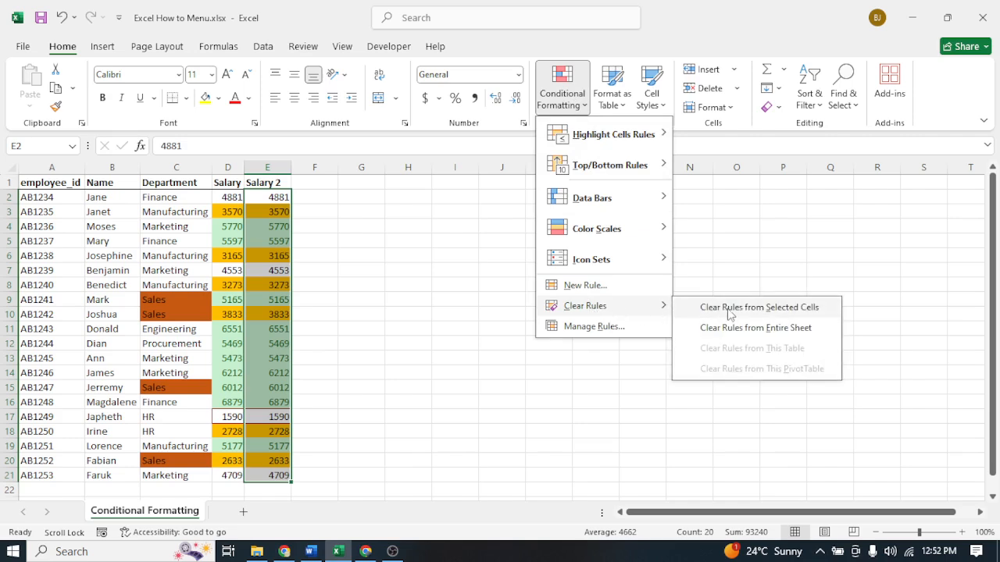
pyautogui.click(780, 311)
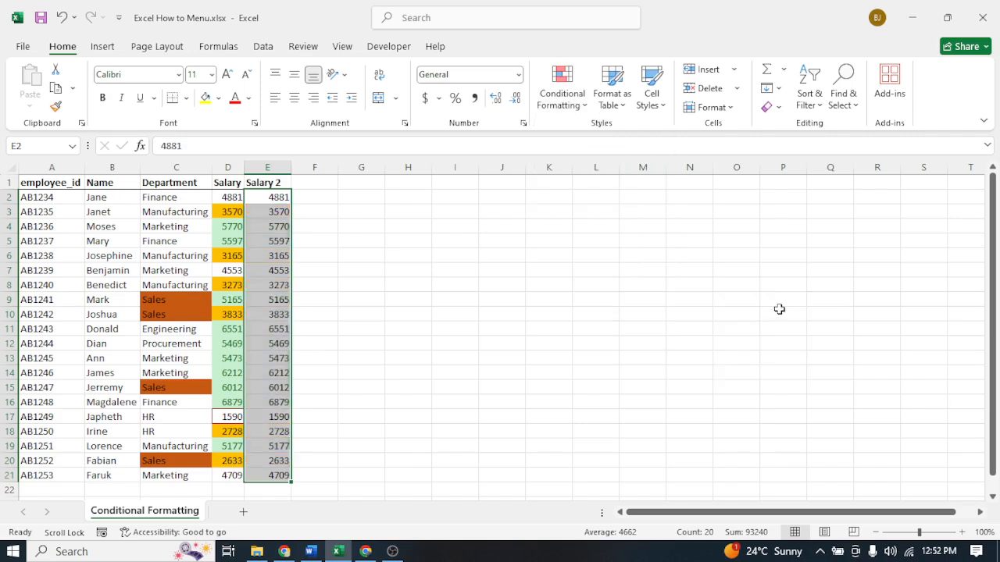
pyautogui.click(566, 310)
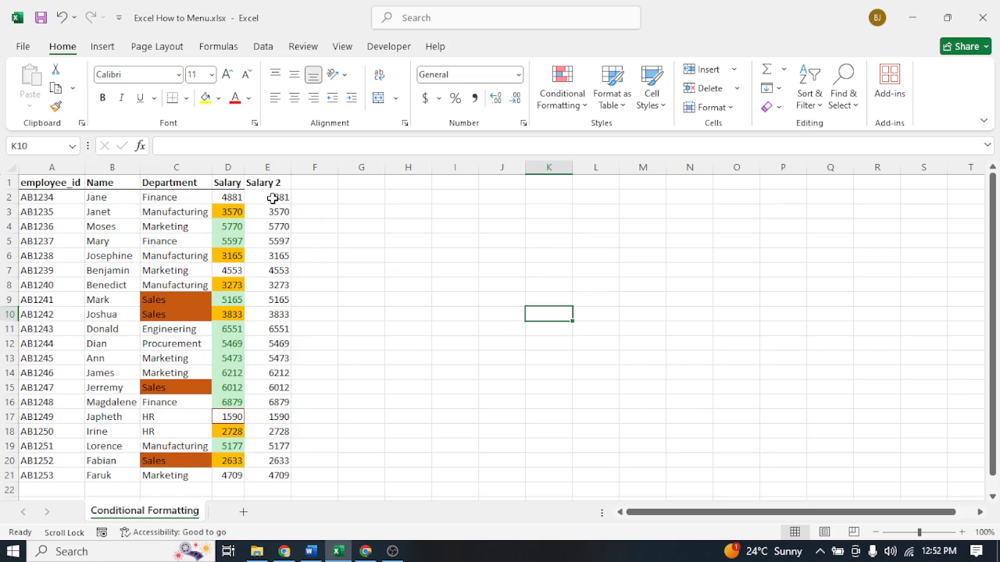
# - Apply purple gradient-fill data bars to the Salary 2 values in E2:E21
pyautogui.moveTo(272, 198); pyautogui.dragTo(270, 470)
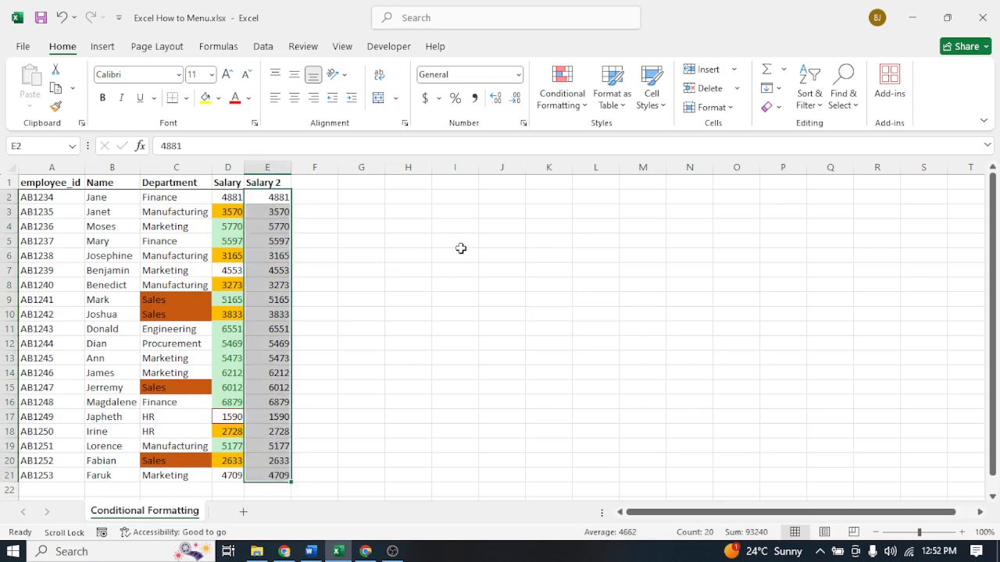
pyautogui.click(567, 104)
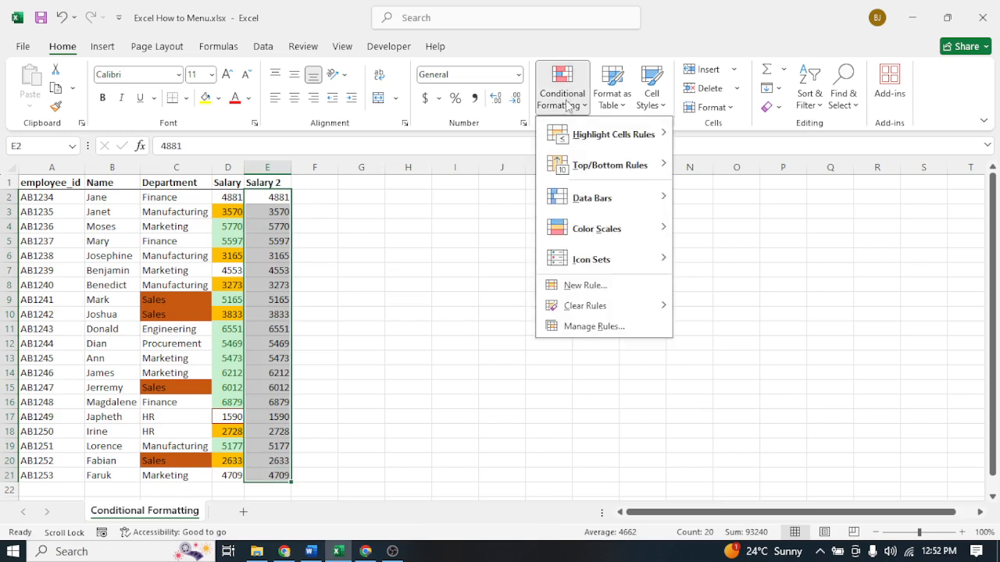
pyautogui.moveTo(584, 201)
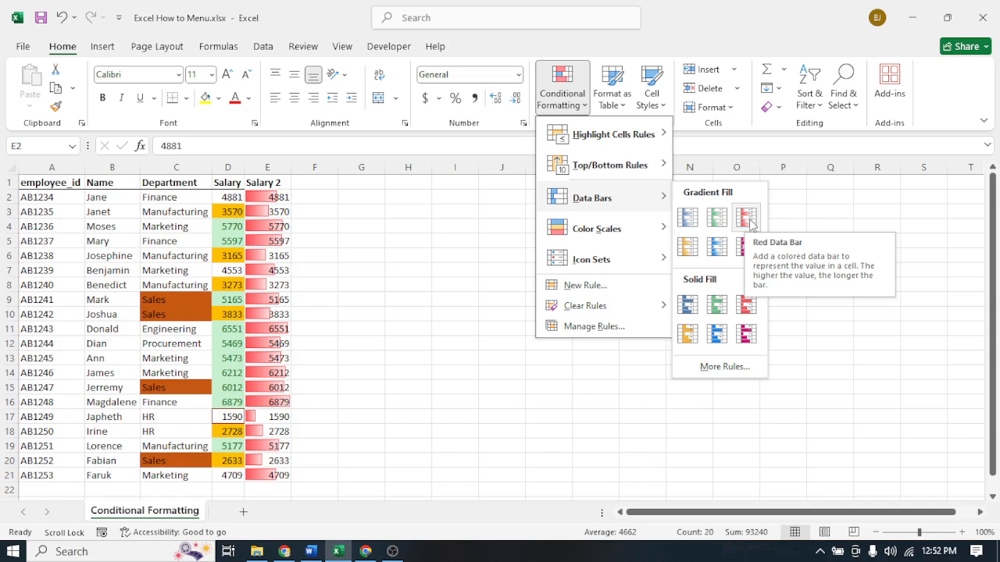
pyautogui.click(743, 248)
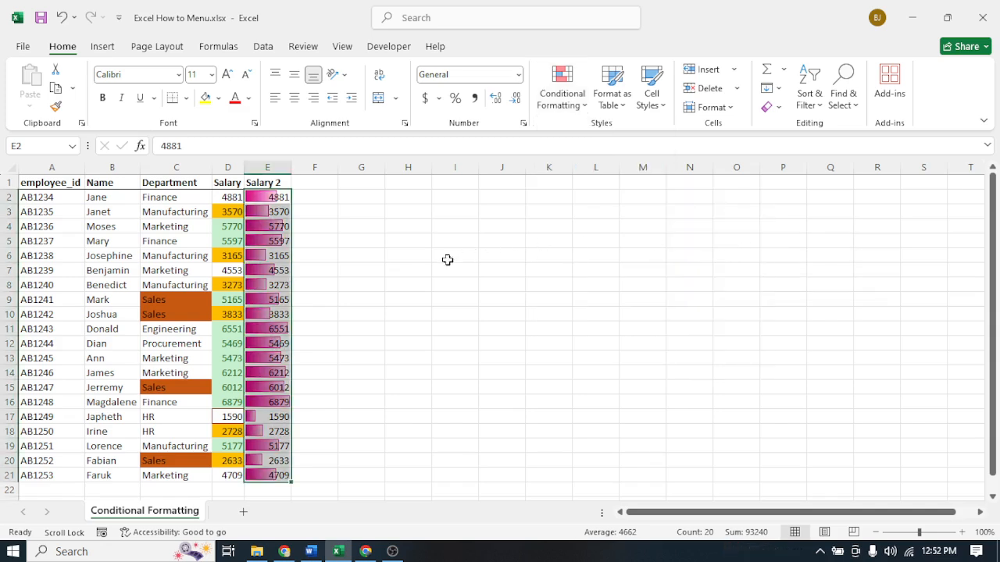
pyautogui.click(400, 269)
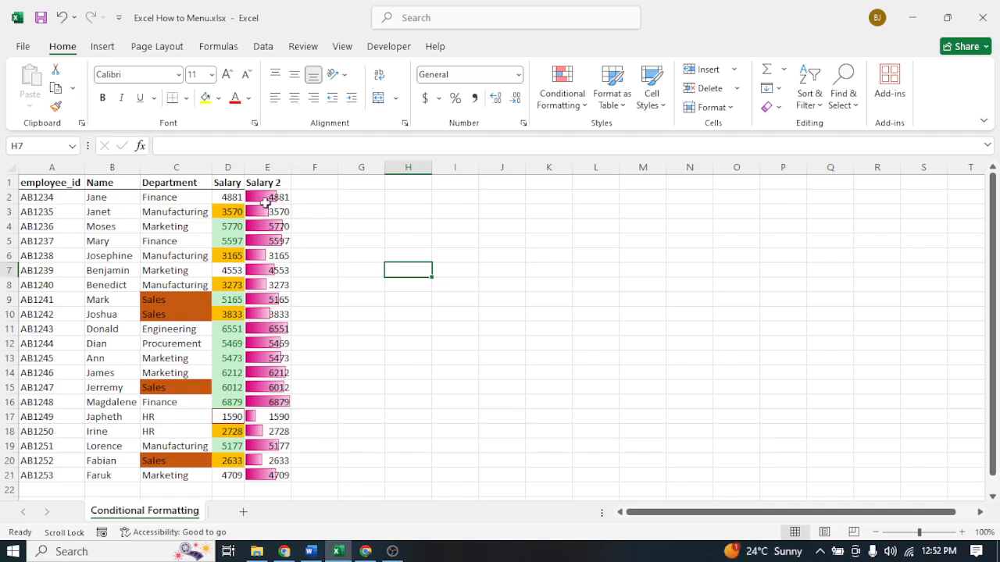
# - Copy the Salary 2 values in E2:E21 to column F starting at cell F2
pyautogui.moveTo(265, 198); pyautogui.dragTo(283, 473)
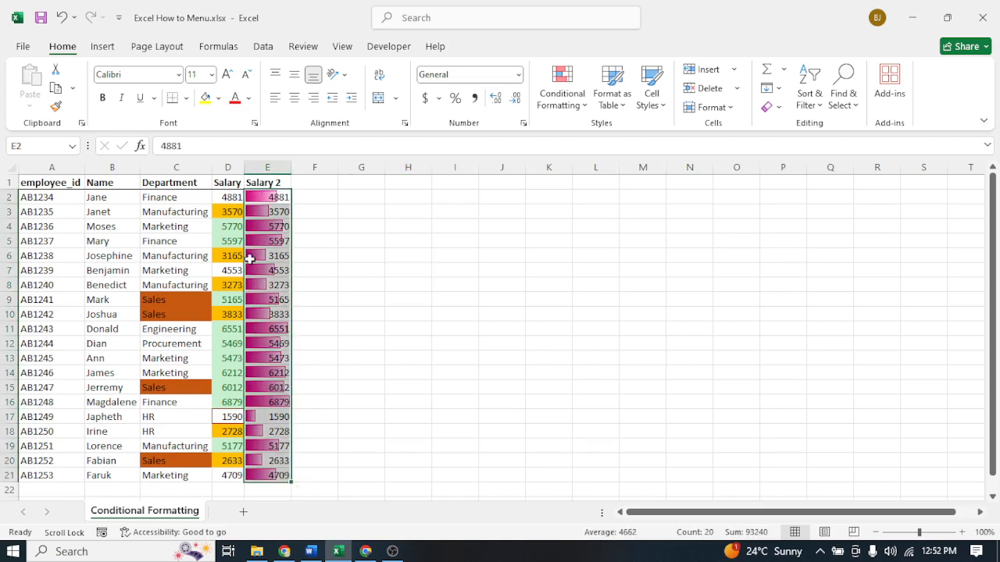
pyautogui.rightClick(269, 197)
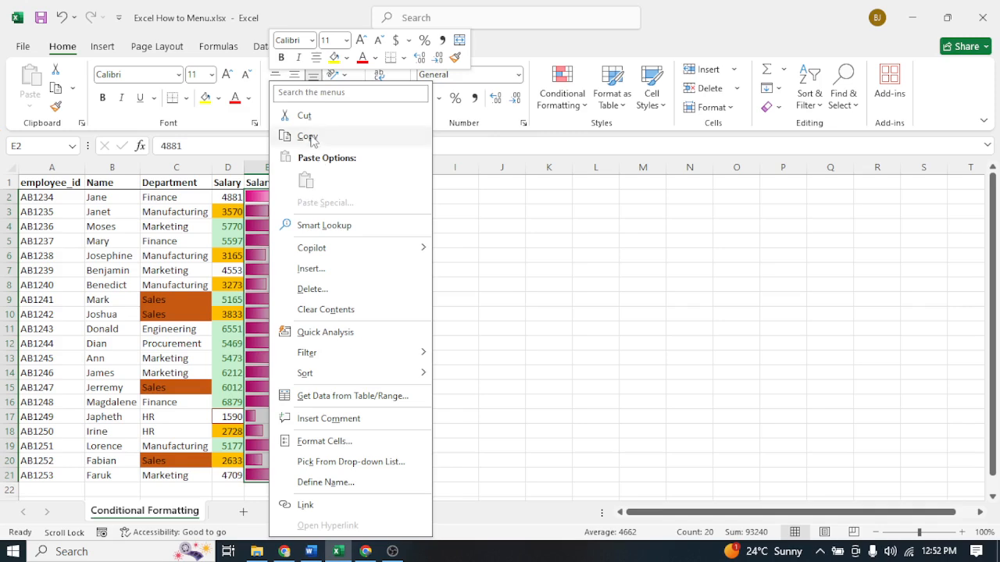
pyautogui.click(307, 137)
pyautogui.click(313, 197)
pyautogui.rightClick(313, 198)
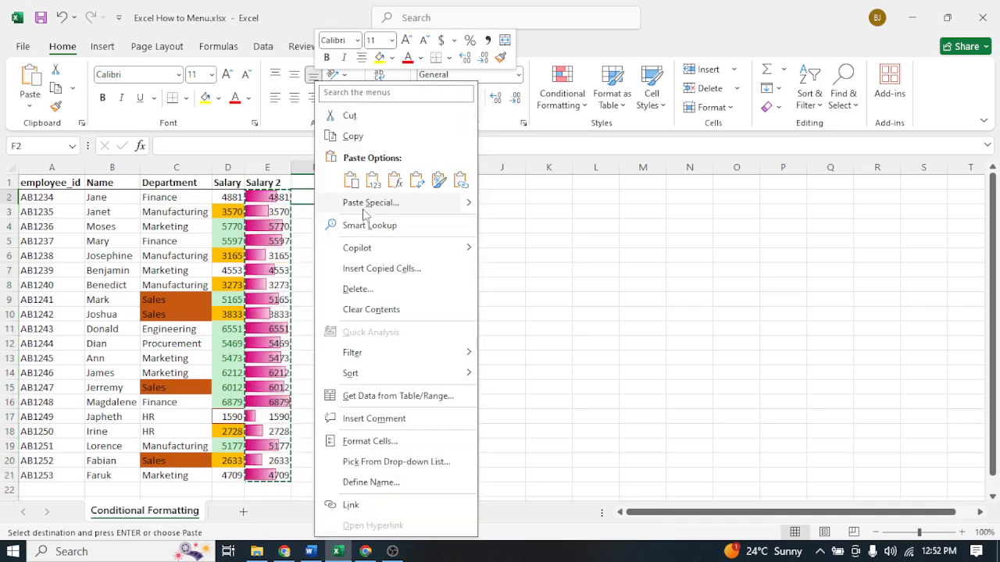
pyautogui.click(350, 182)
# - Enter the header Salary 3 in cell F1 above the copied salaries
pyautogui.click(324, 184)
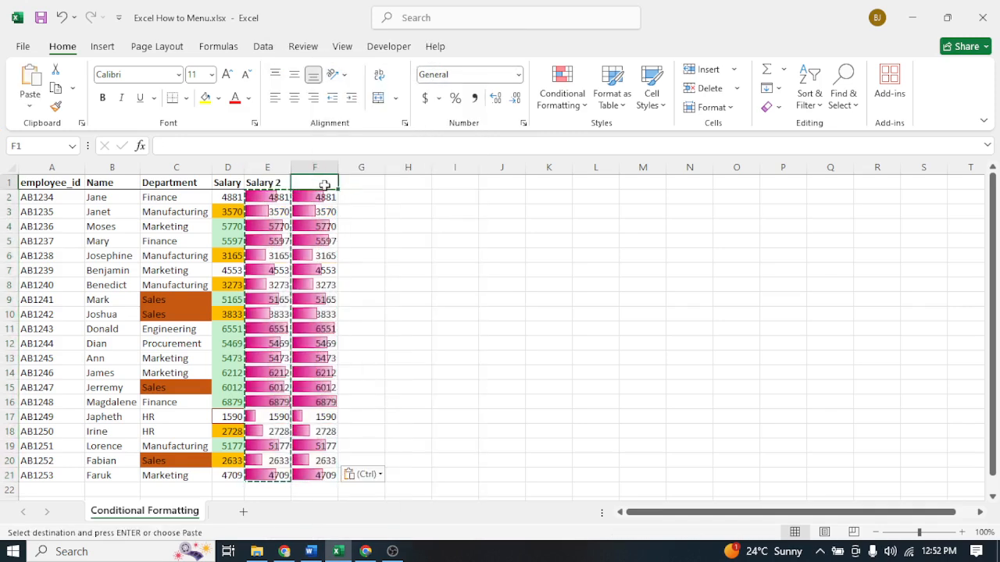
pyautogui.write('Sala')
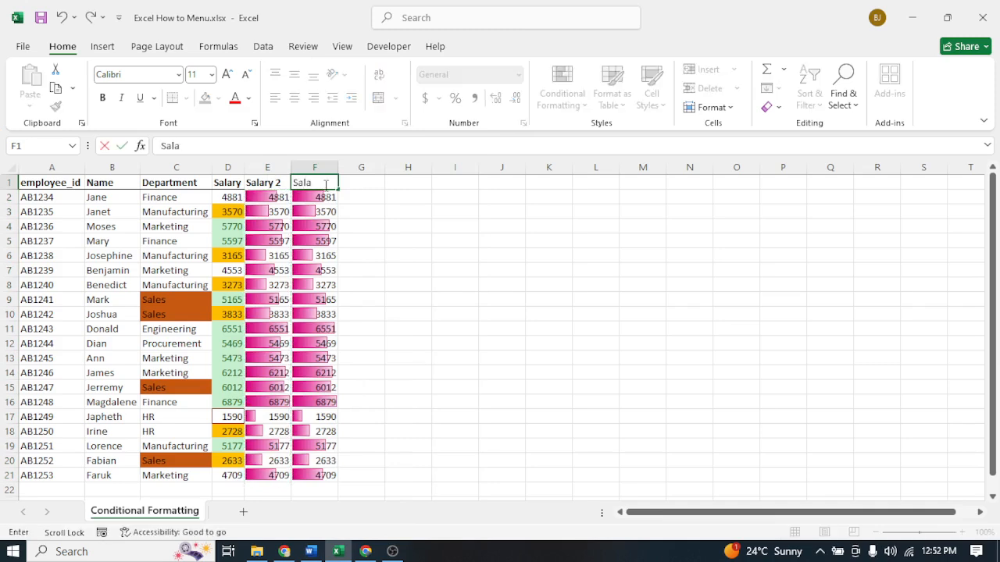
pyautogui.write('ry 3')
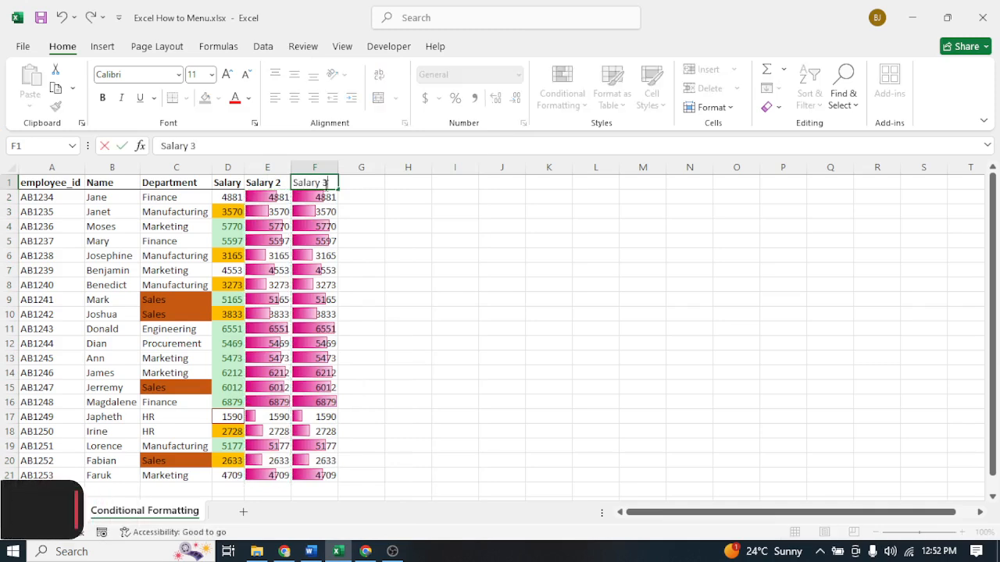
pyautogui.click(364, 256)
# - Clear the conditional formatting rules from the Salary 3 values in F2:F21 only
pyautogui.moveTo(314, 198); pyautogui.dragTo(329, 476)
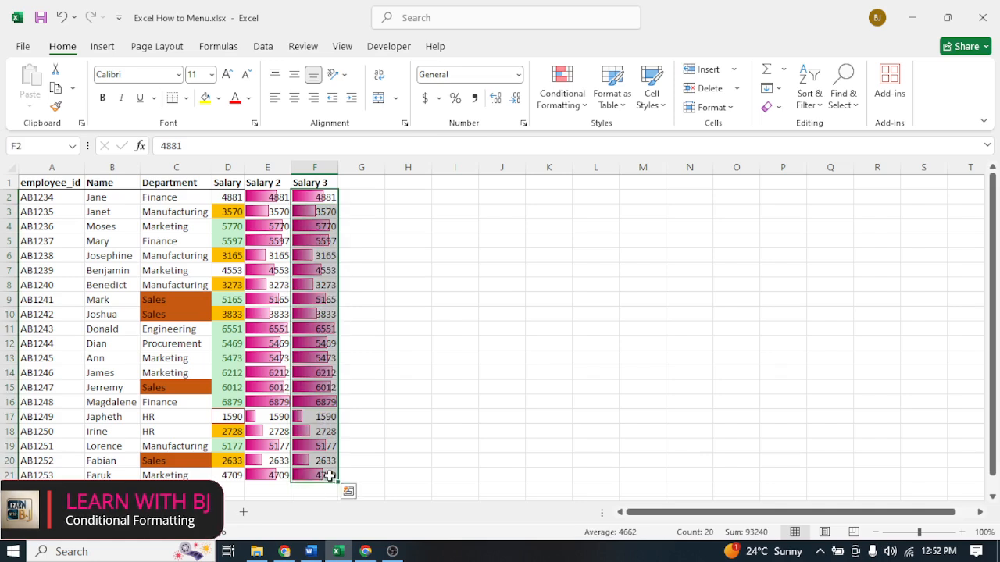
pyautogui.click(582, 107)
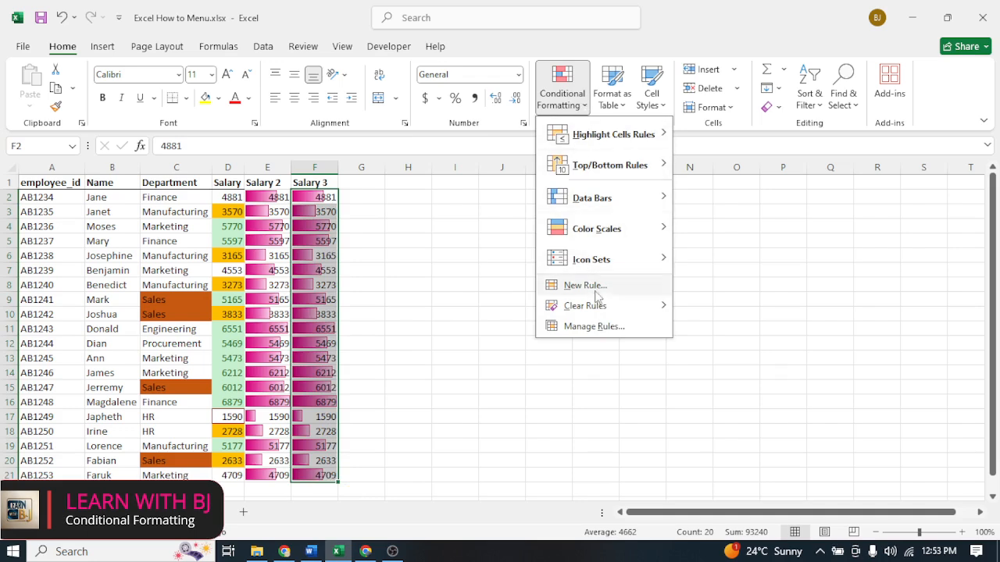
pyautogui.moveTo(597, 307)
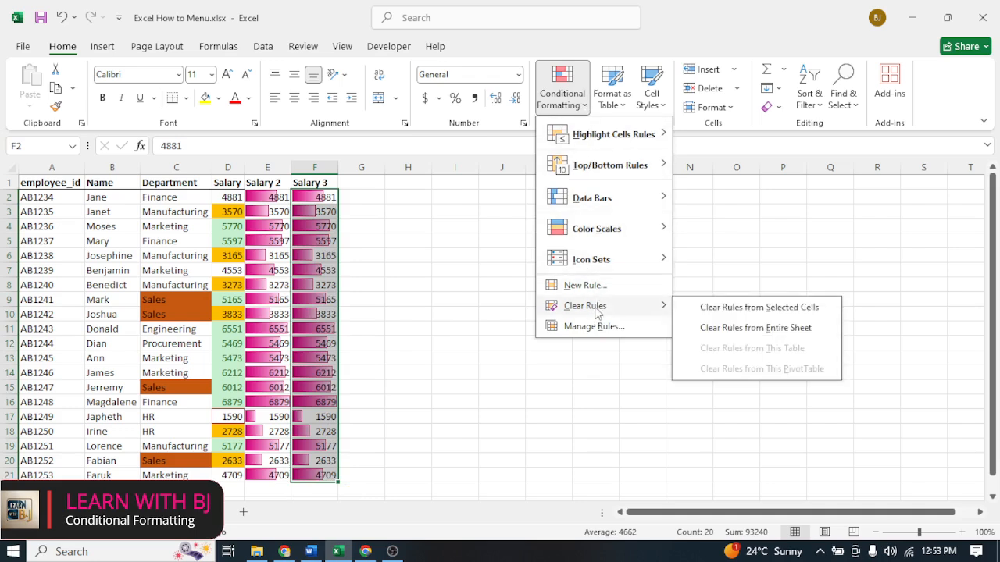
pyautogui.click(762, 309)
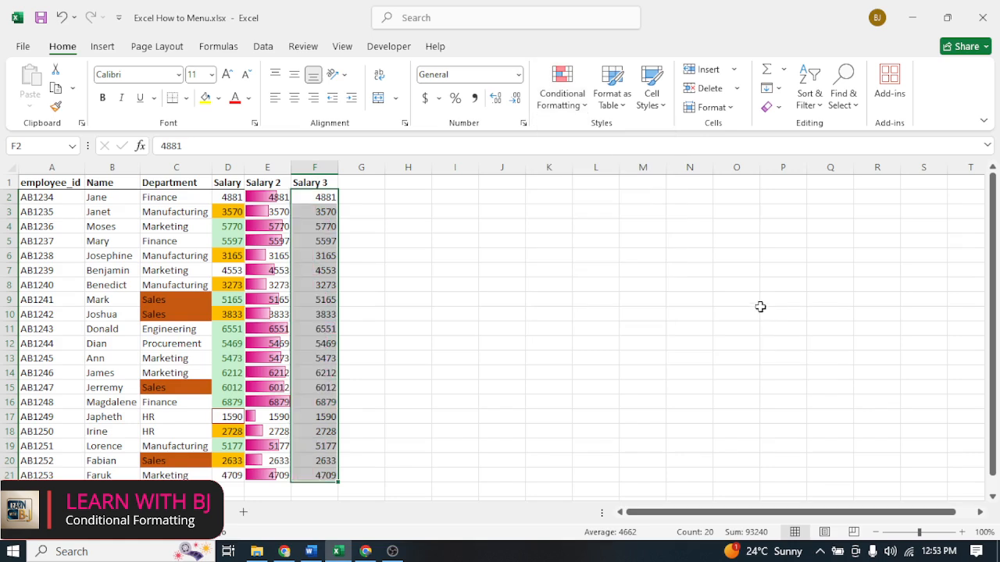
# - Apply the two-color Red - White color scale to the Salary 3 values in F2:F21, with red for the highest salaries
pyautogui.click(574, 108)
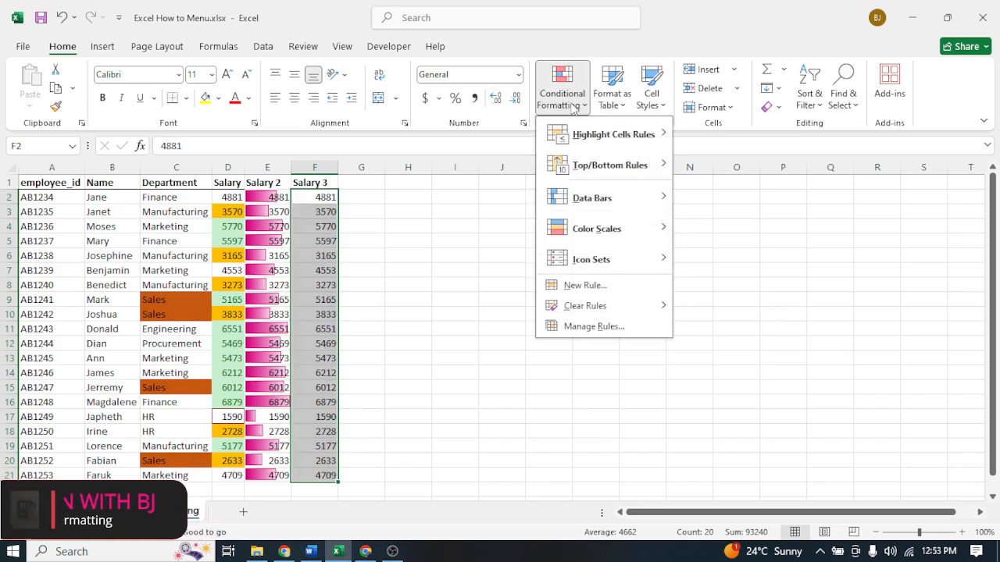
pyautogui.moveTo(601, 236)
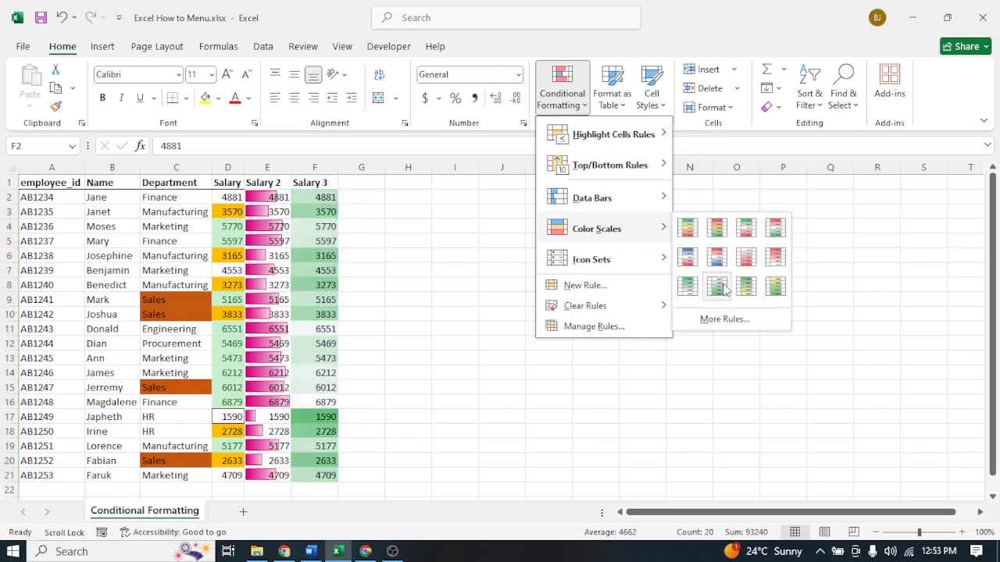
pyautogui.click(776, 264)
pyautogui.click(458, 307)
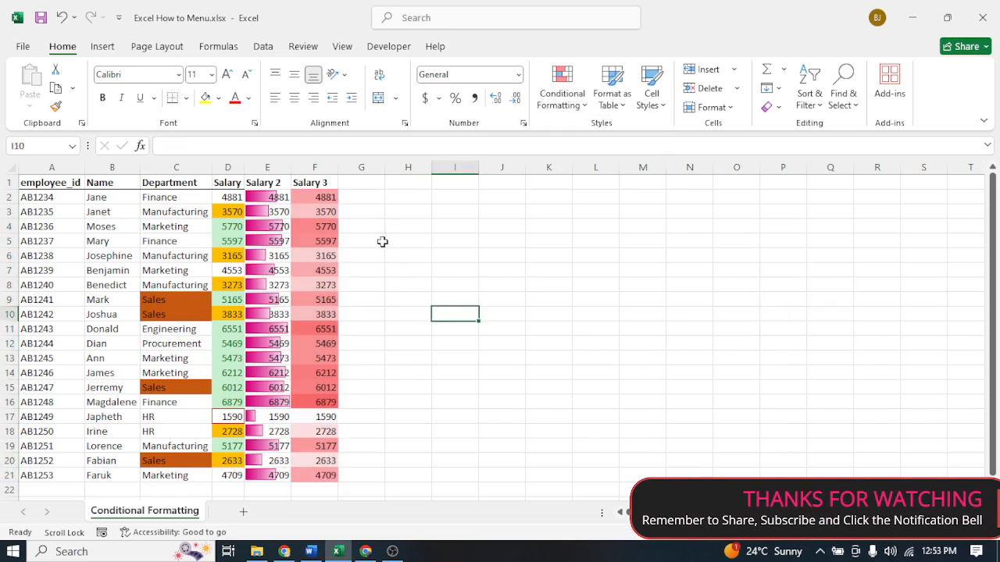
# - Copy the Salary 3 values in F2:F21 to column G starting at cell G2
pyautogui.moveTo(327, 199); pyautogui.dragTo(323, 478)
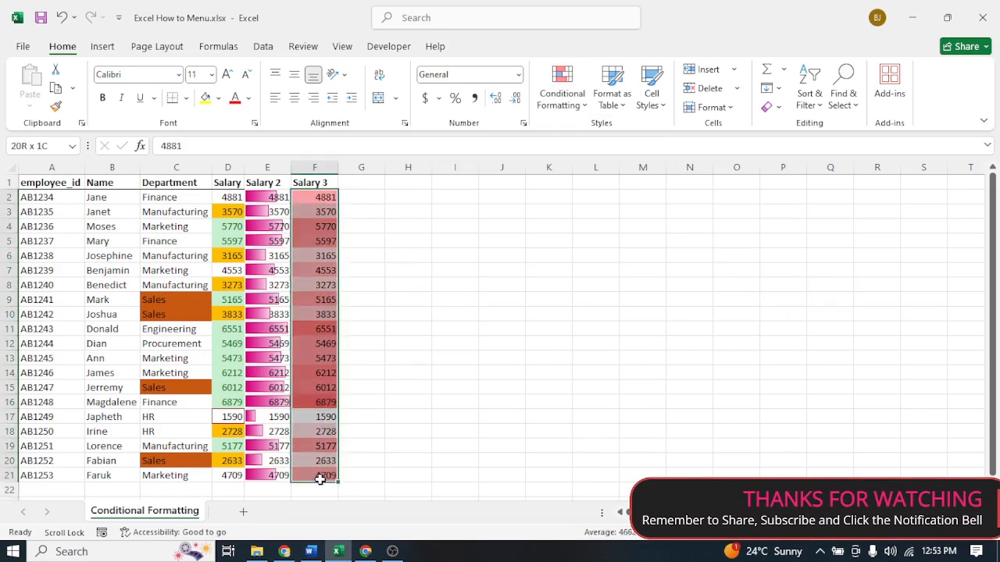
pyautogui.rightClick(324, 225)
pyautogui.click(361, 136)
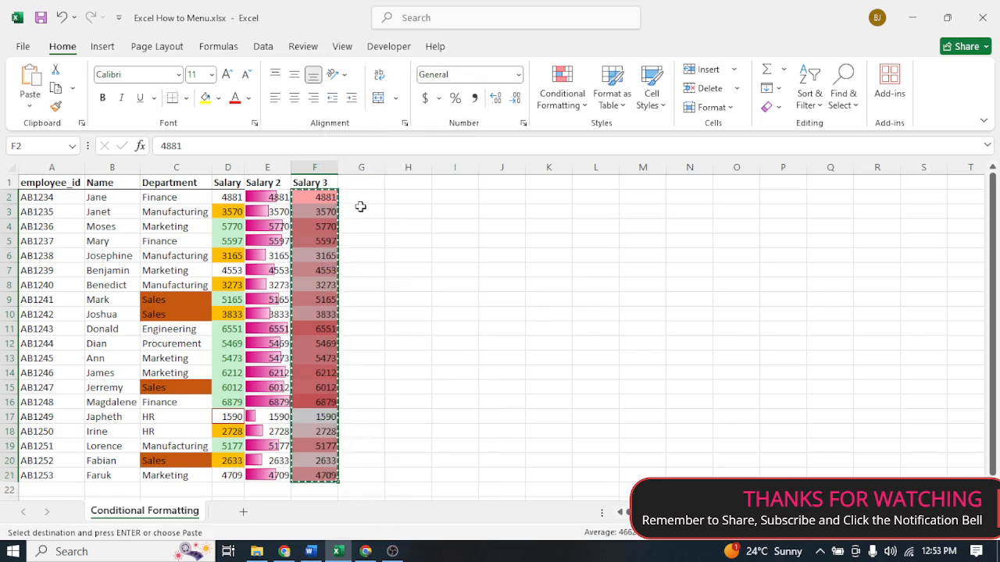
pyautogui.rightClick(360, 200)
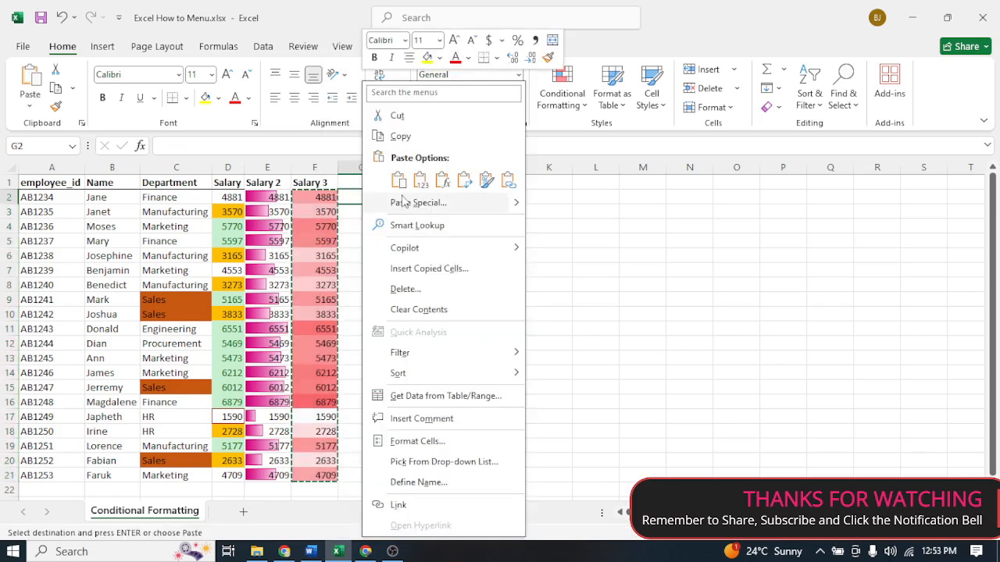
pyautogui.click(400, 186)
# - Enter the header Salary 4 in cell G1 above the copied salaries
pyautogui.click(369, 182)
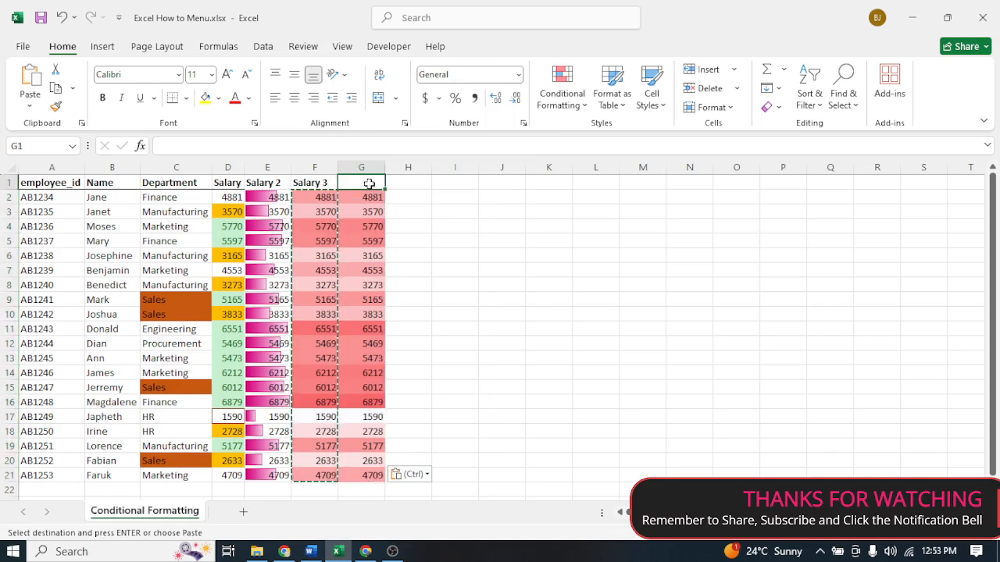
pyautogui.write('Salar')
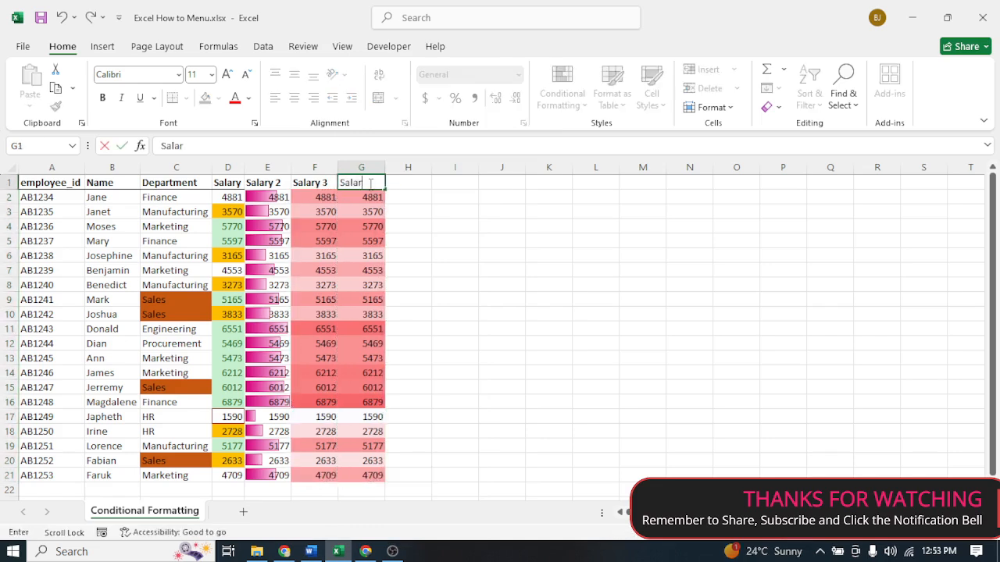
pyautogui.write('y 4')
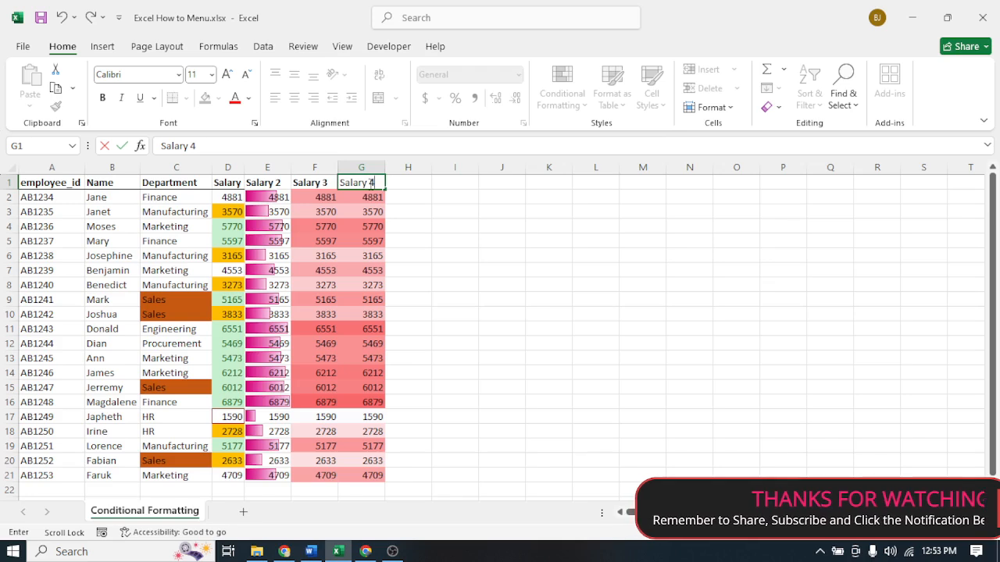
pyautogui.click(450, 253)
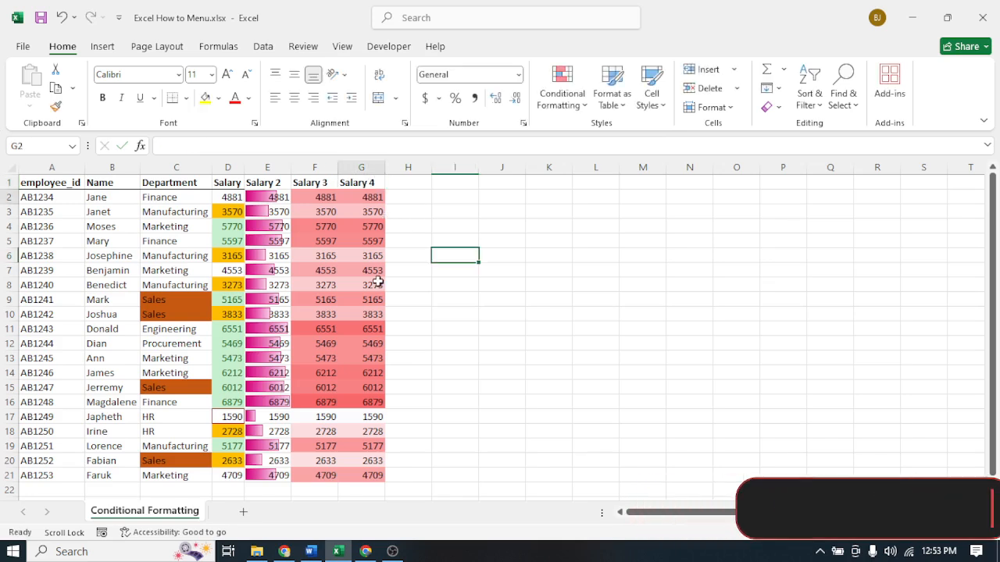
# - Clear the conditional formatting rules from the Salary 4 values in G2:G21 only
pyautogui.moveTo(367, 197); pyautogui.dragTo(361, 474)
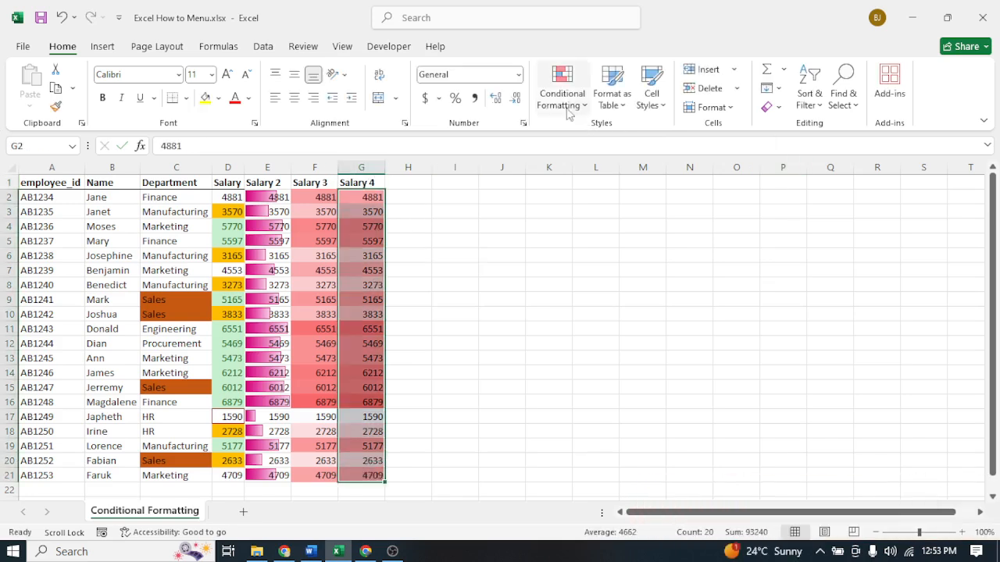
pyautogui.click(563, 98)
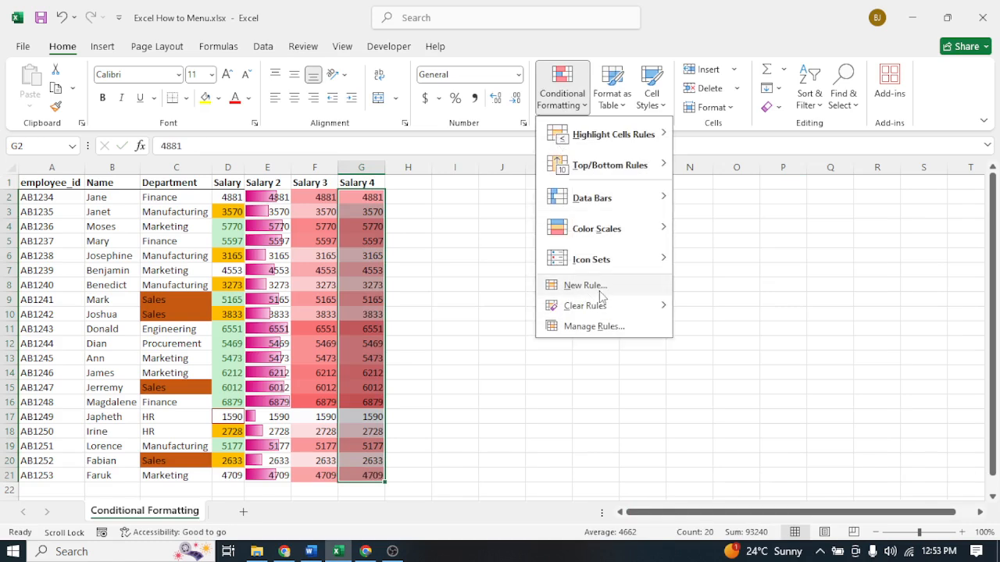
pyautogui.moveTo(594, 305)
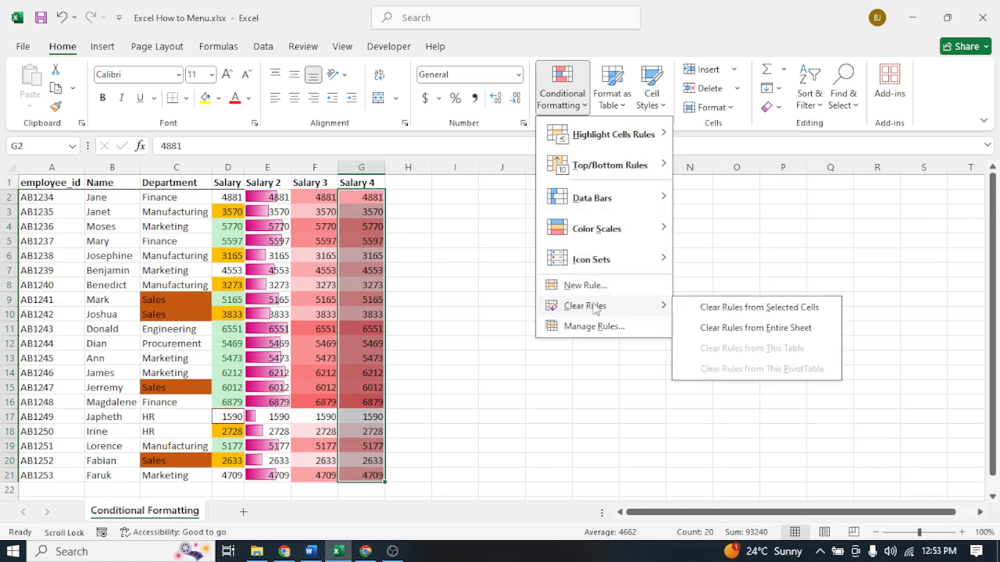
pyautogui.click(773, 308)
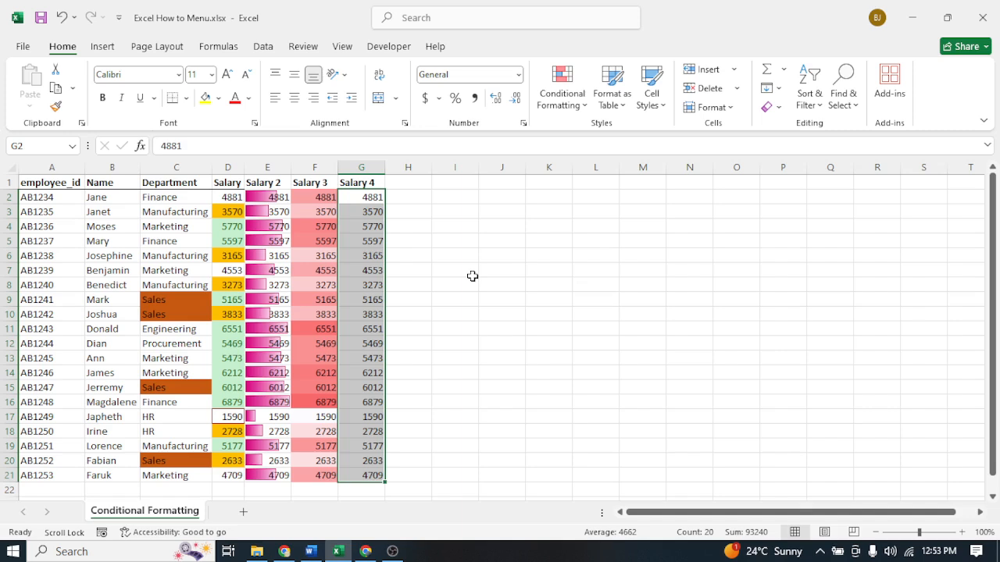
# - Apply the directional icon set with four colored arrows to the Salary 4 values in G2:G21
pyautogui.click(579, 104)
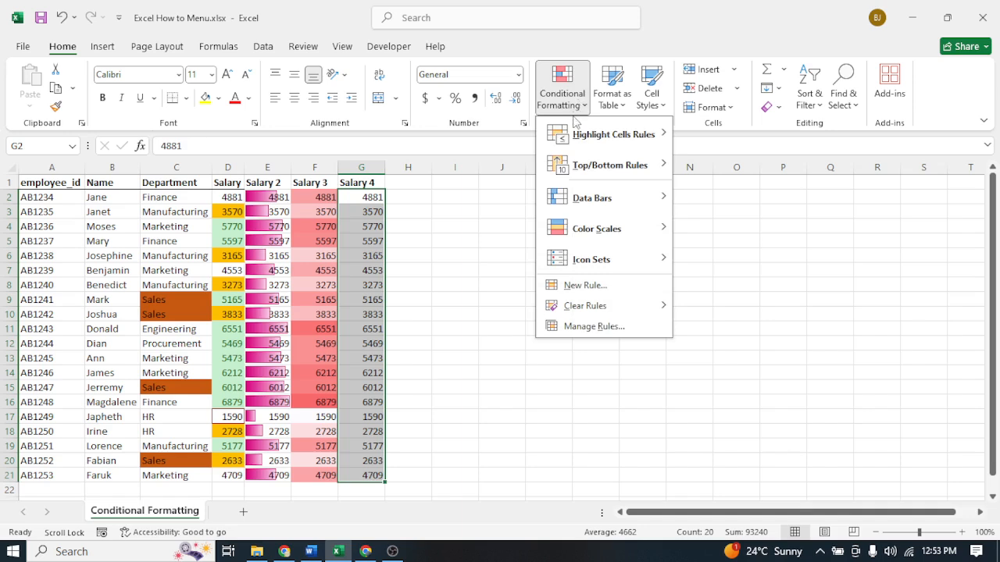
pyautogui.moveTo(581, 267)
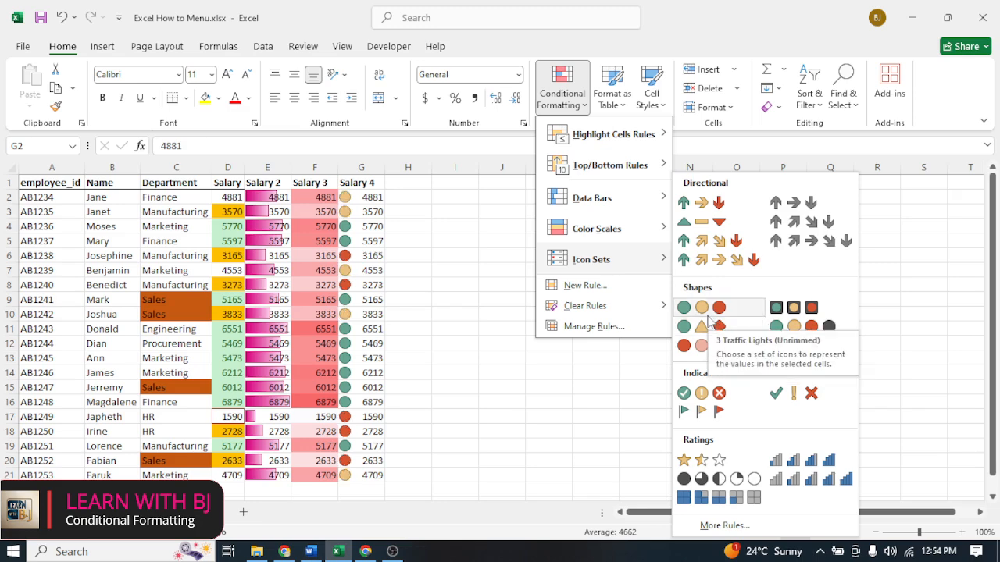
pyautogui.click(712, 242)
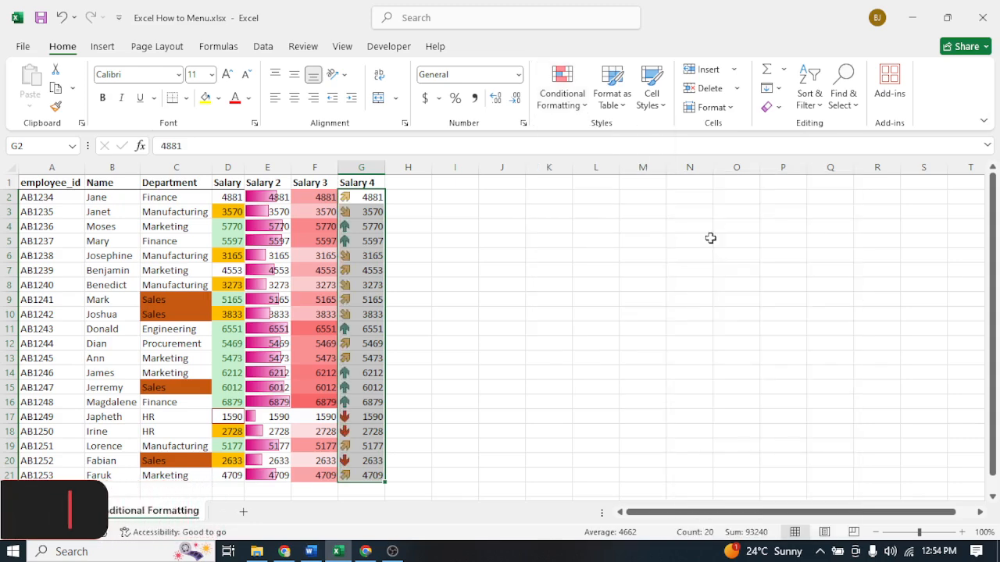
pyautogui.click(439, 358)
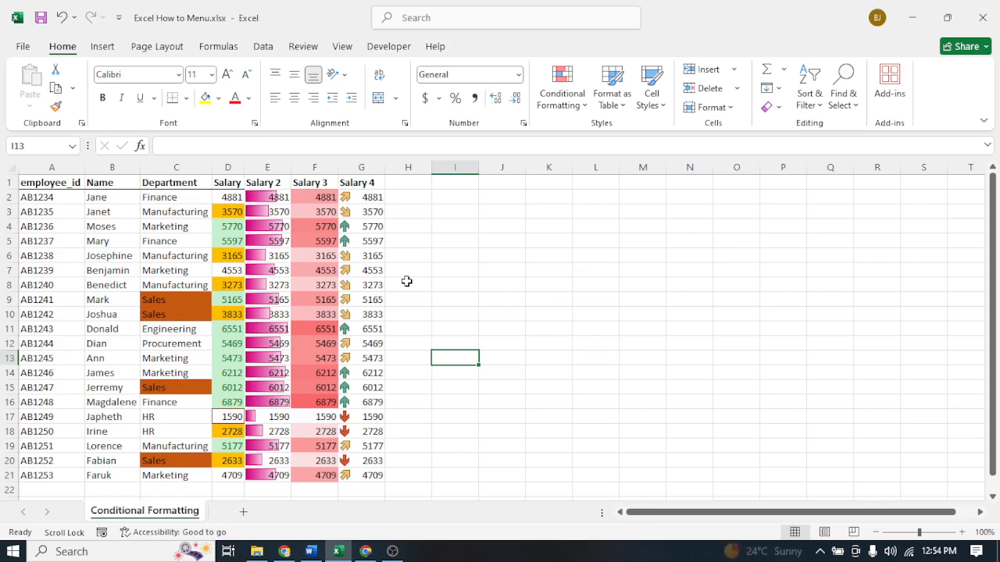
pyautogui.click(344, 227)
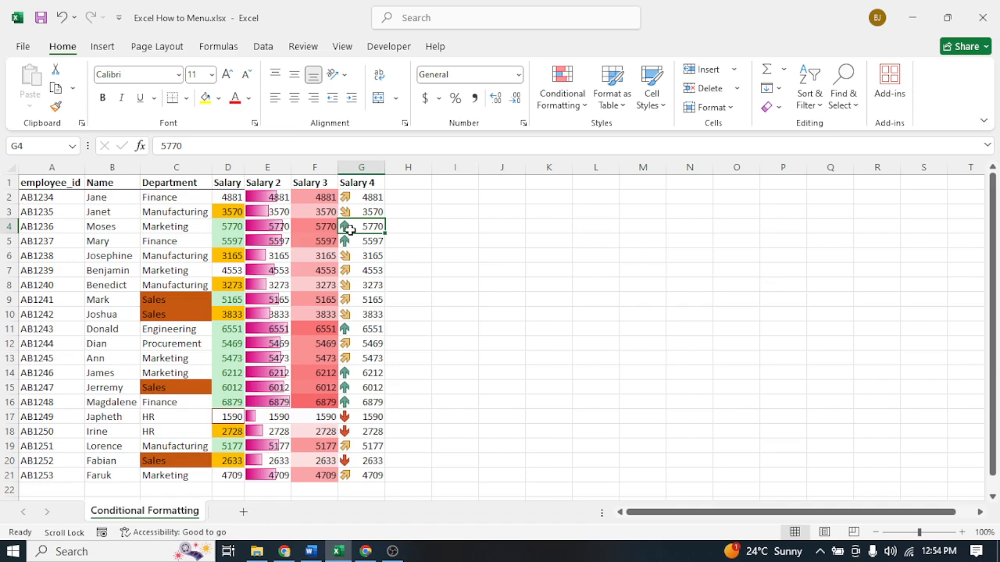
pyautogui.press('Up')
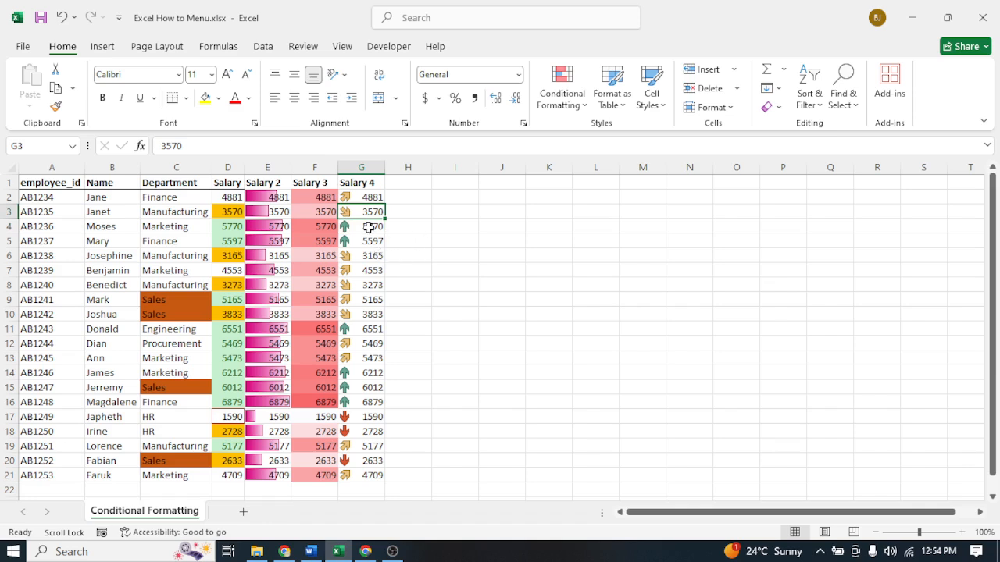
pyautogui.click(354, 198)
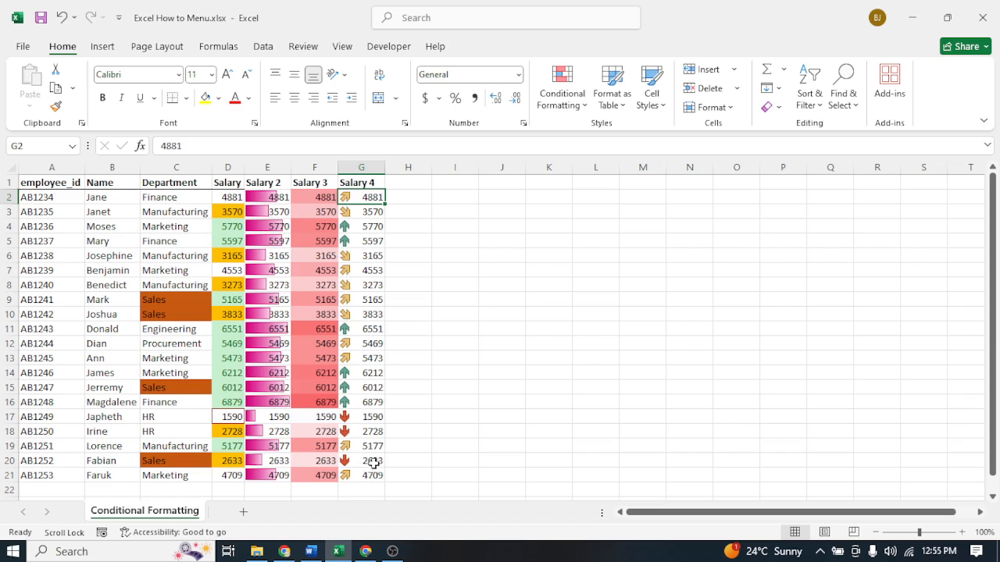
pyautogui.click(345, 420)
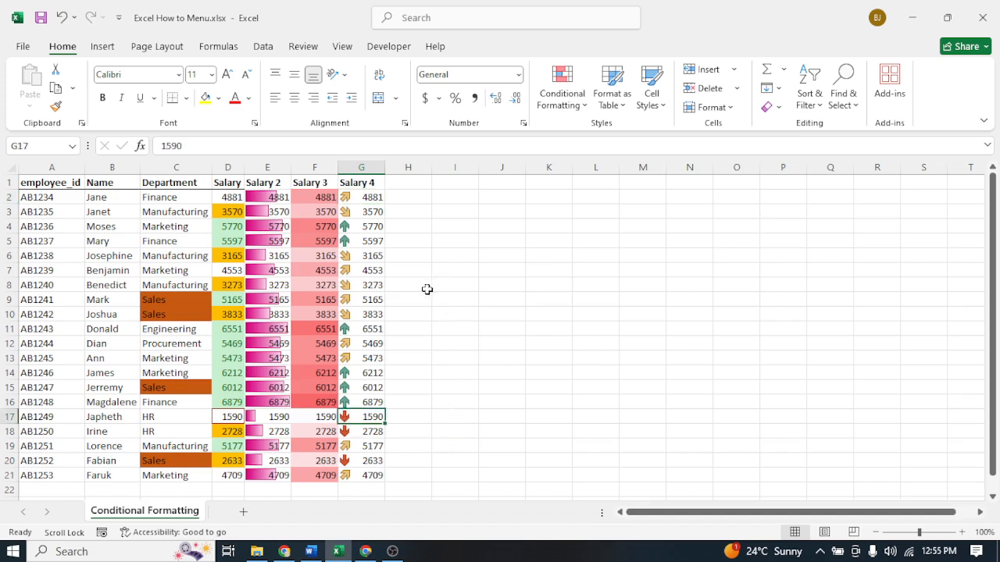
pyautogui.click(438, 314)
# - Copy the Salary 4 values in G2:G21 to column H starting at cell H2
pyautogui.moveTo(368, 198); pyautogui.dragTo(366, 474)
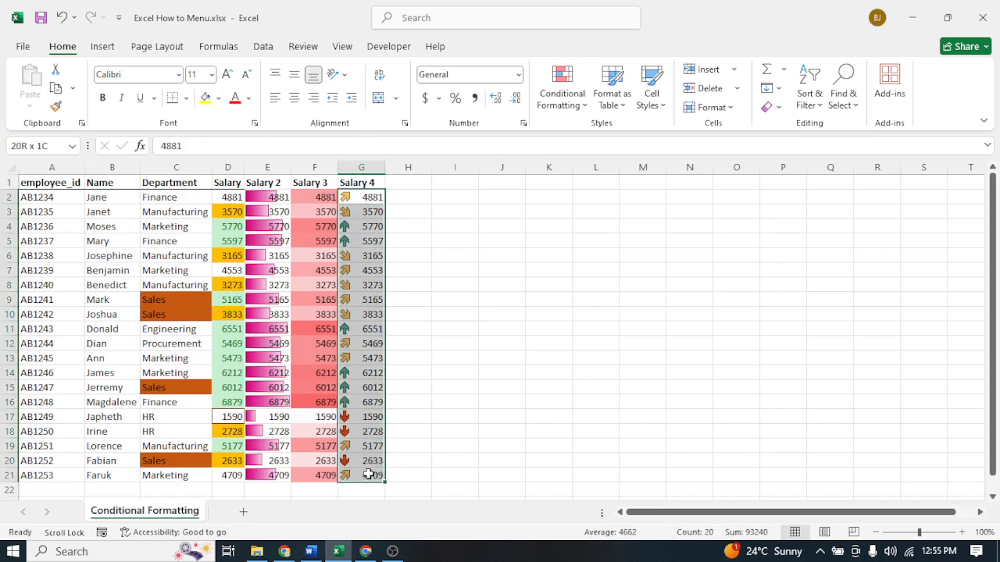
pyautogui.rightClick(387, 226)
pyautogui.click(403, 136)
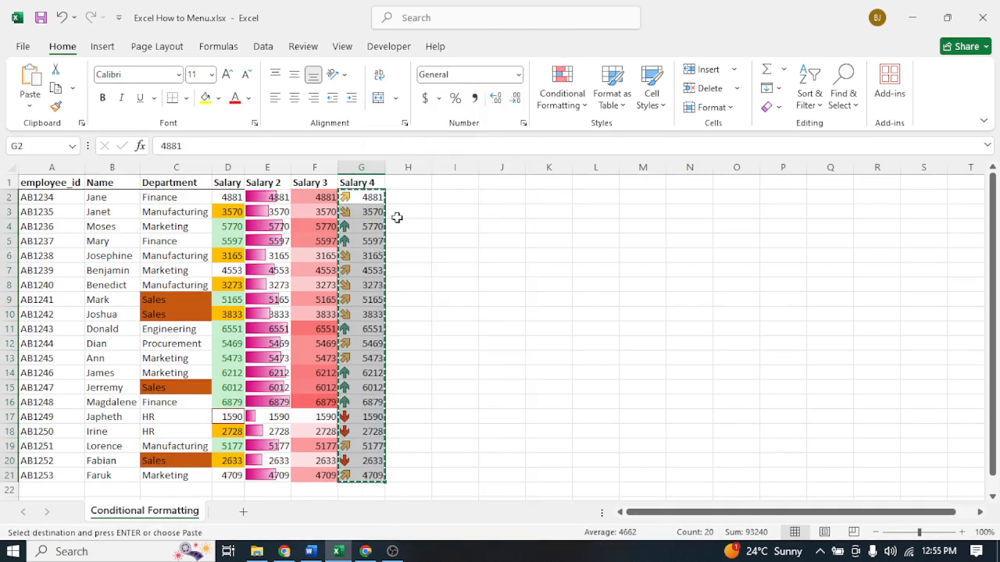
pyautogui.click(407, 199)
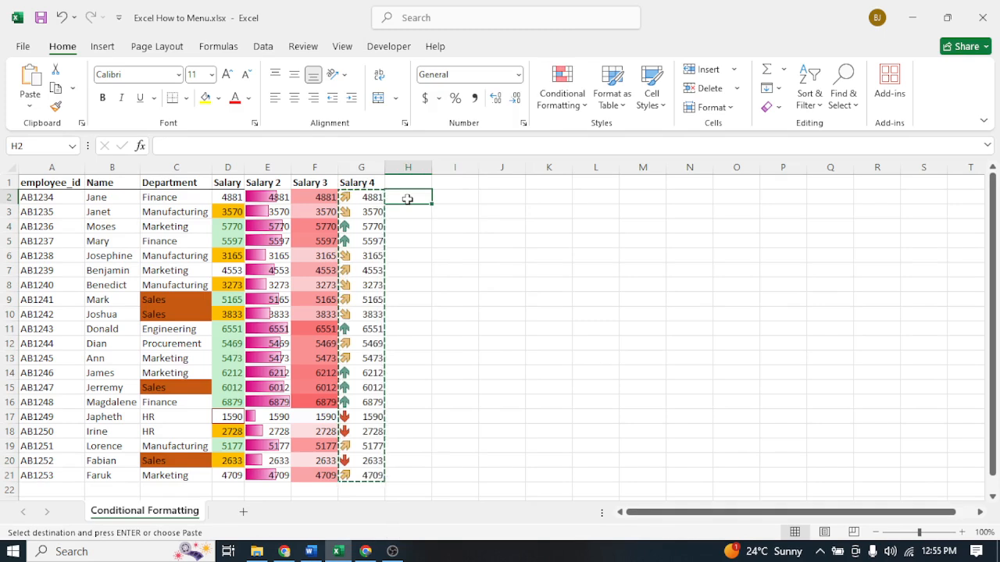
pyautogui.hotkey('ctrl', 'v')
pyautogui.click(460, 239)
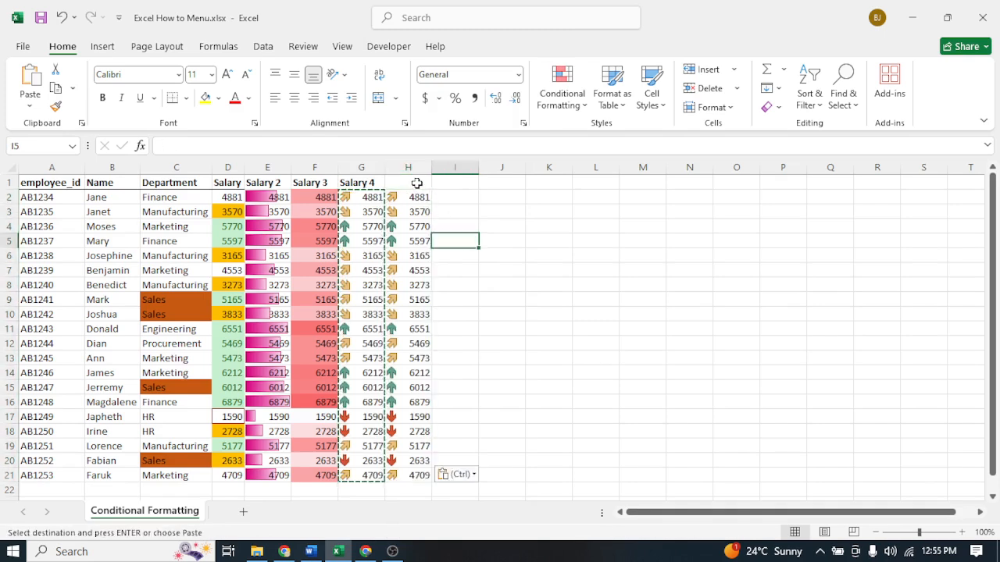
# - Enter the header Sales5 in cell H1 above the copied values
pyautogui.click(417, 182)
pyautogui.press('Escape')
pyautogui.write('Sales5')
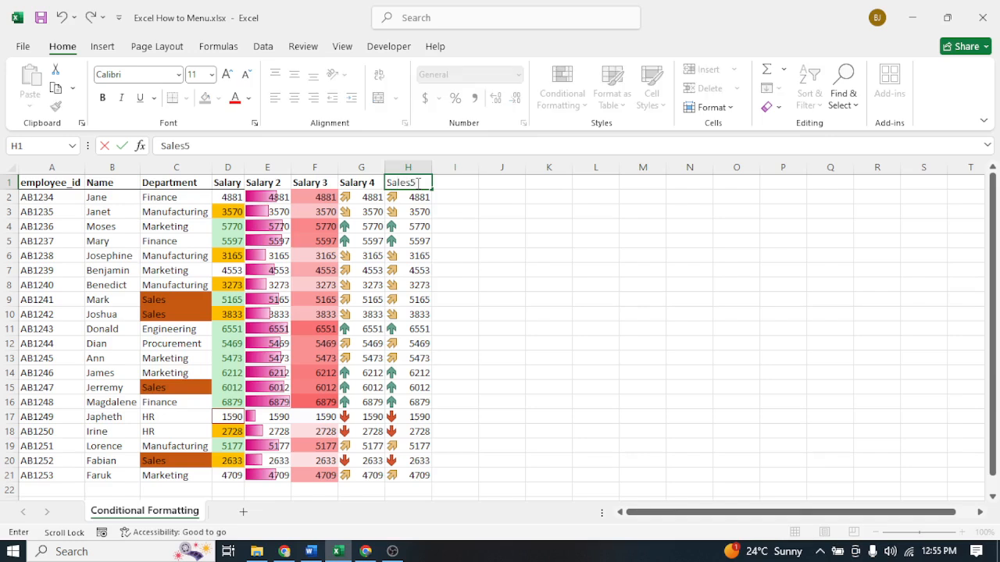
pyautogui.click(453, 236)
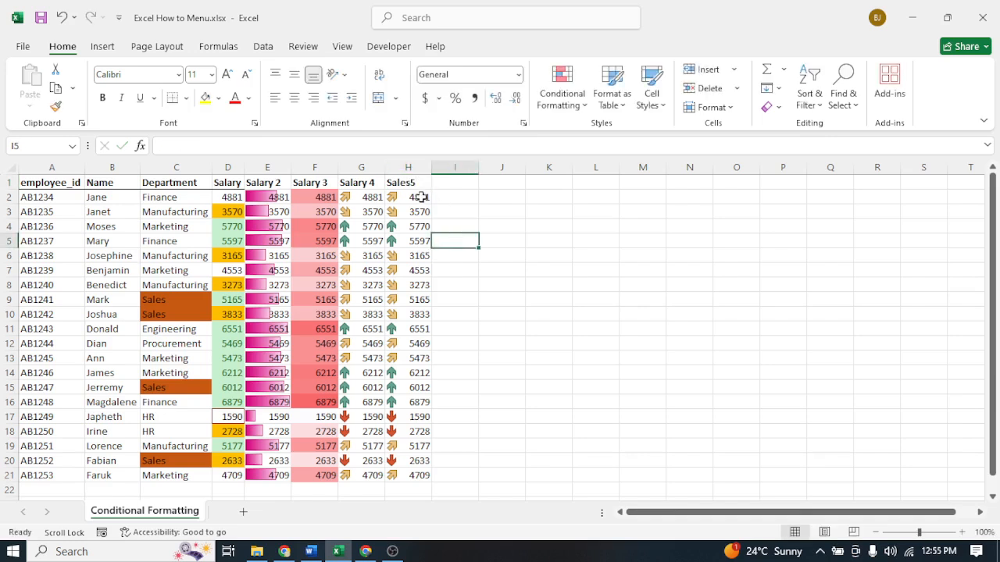
# - Clear the conditional formatting rules from the Sales5 values in H2:H21 only
pyautogui.moveTo(420, 196); pyautogui.dragTo(413, 474)
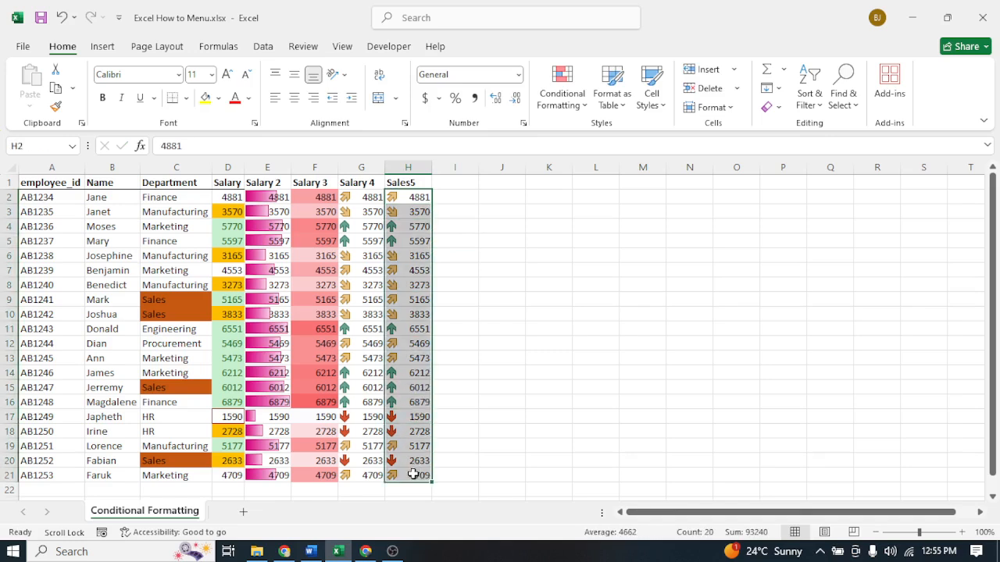
pyautogui.click(562, 98)
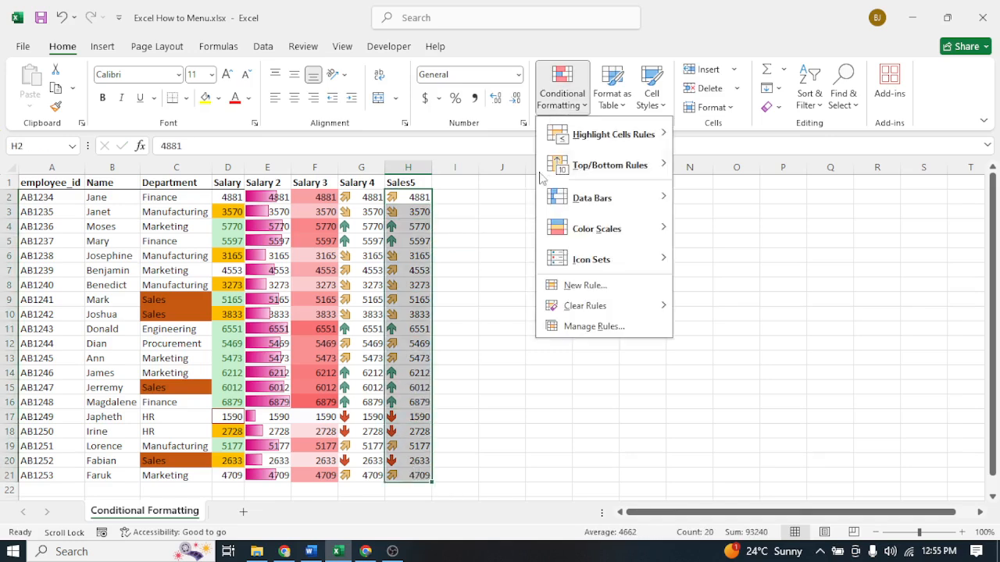
pyautogui.moveTo(586, 309)
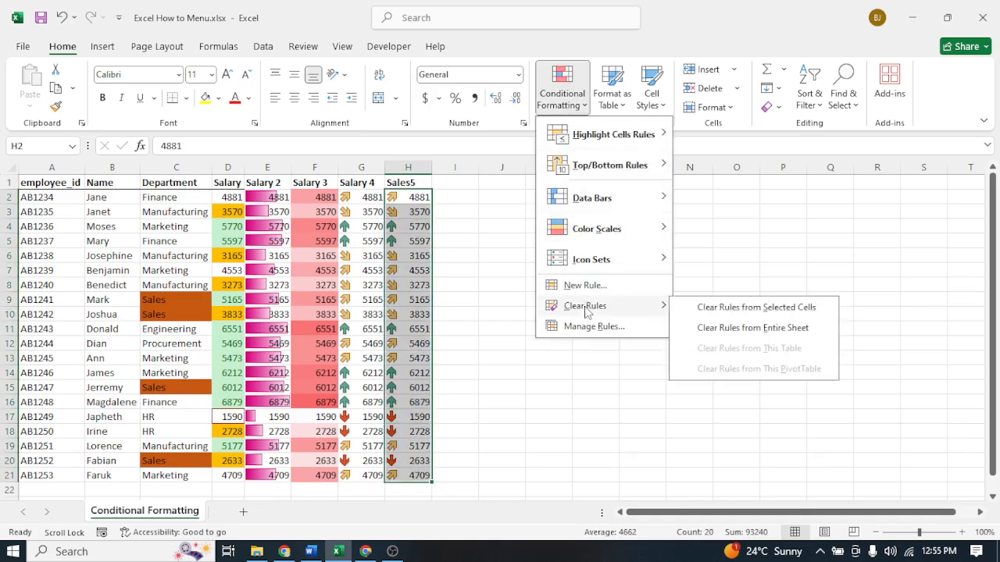
pyautogui.click(773, 309)
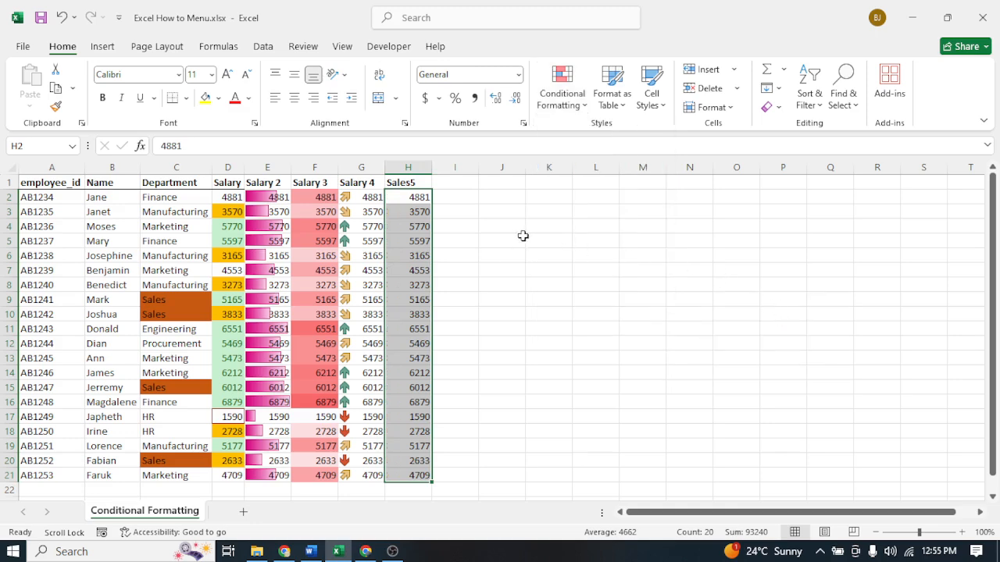
# - Start a new formatting rule for H2:H21 and review the comparison options for values above or below average
pyautogui.click(569, 108)
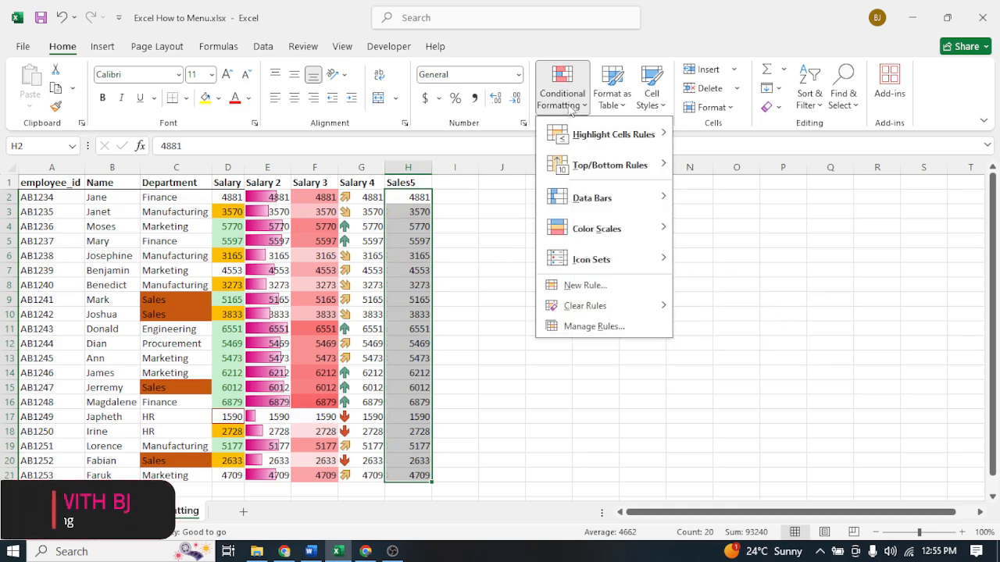
pyautogui.click(599, 289)
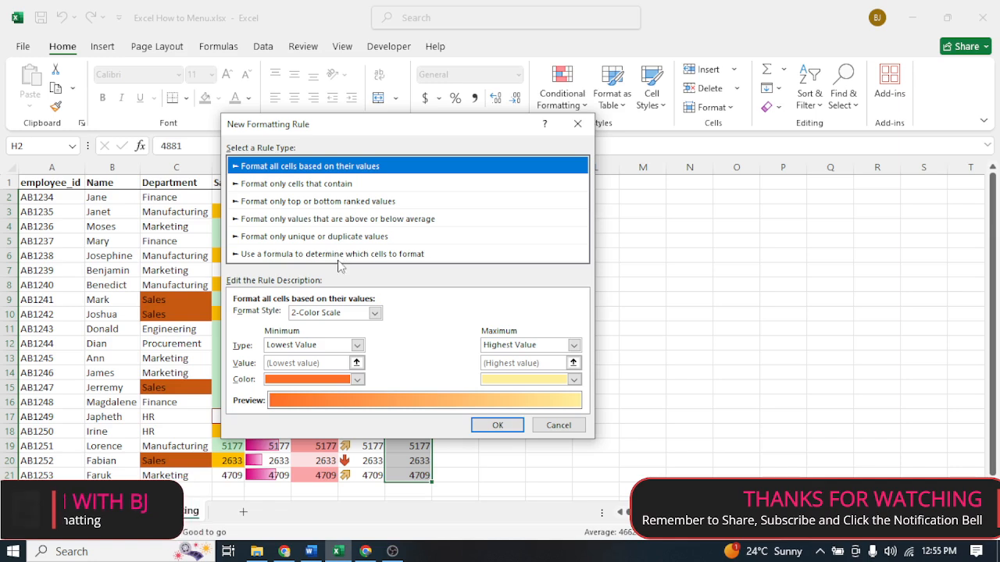
pyautogui.click(341, 220)
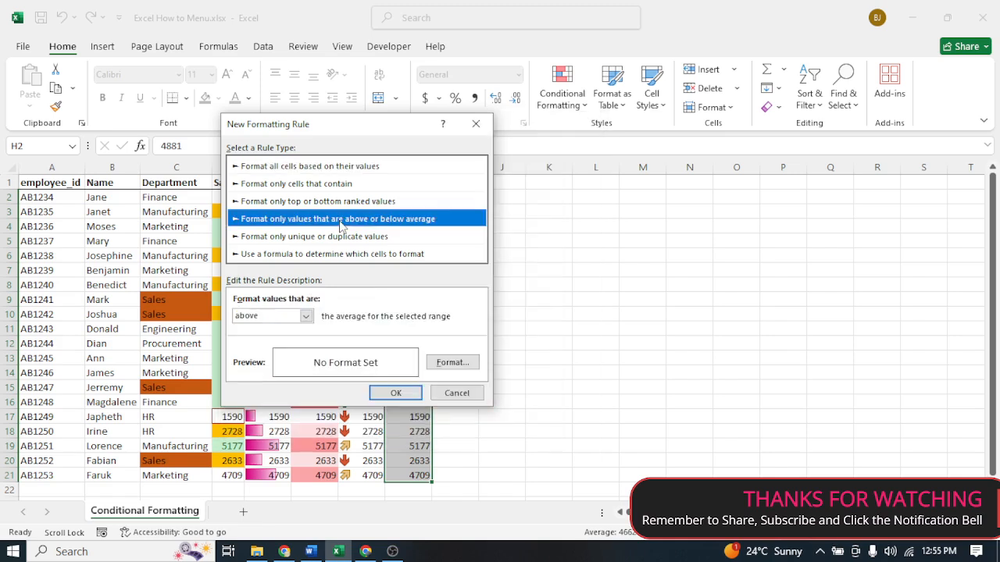
pyautogui.click(306, 317)
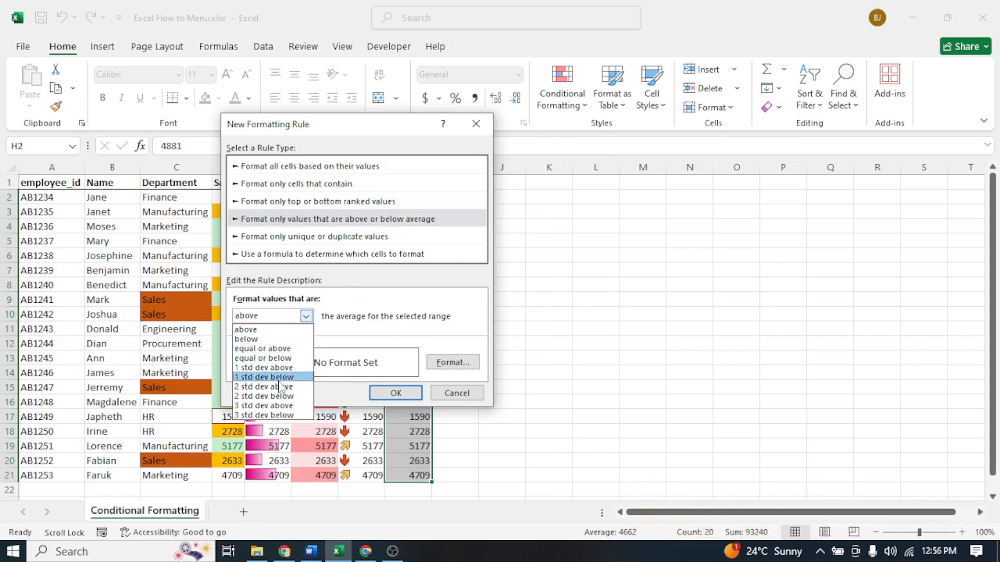
pyautogui.click(373, 292)
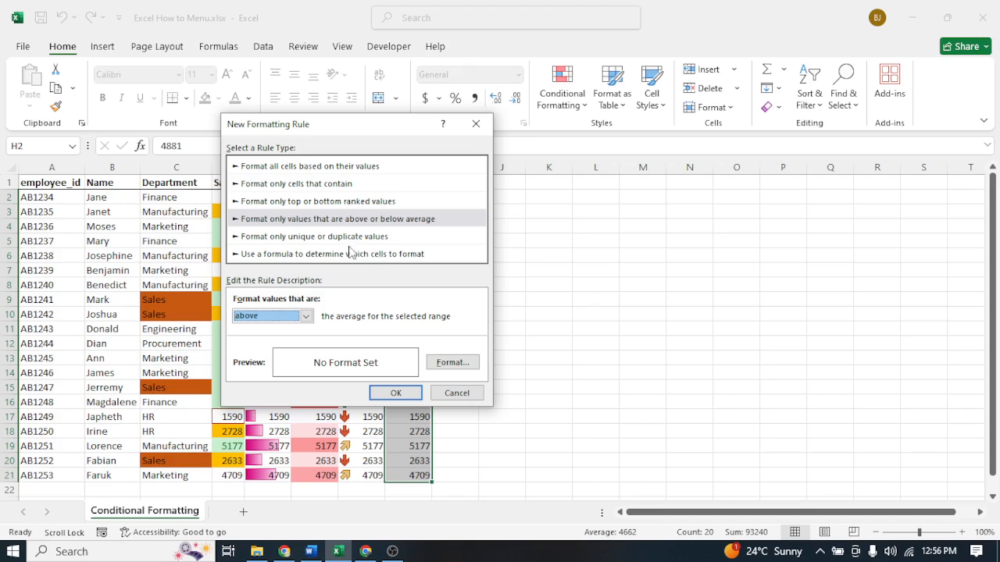
# - Set the new rule to format all cells based on their values, with Percent as both minimum and maximum type
pyautogui.click(339, 172)
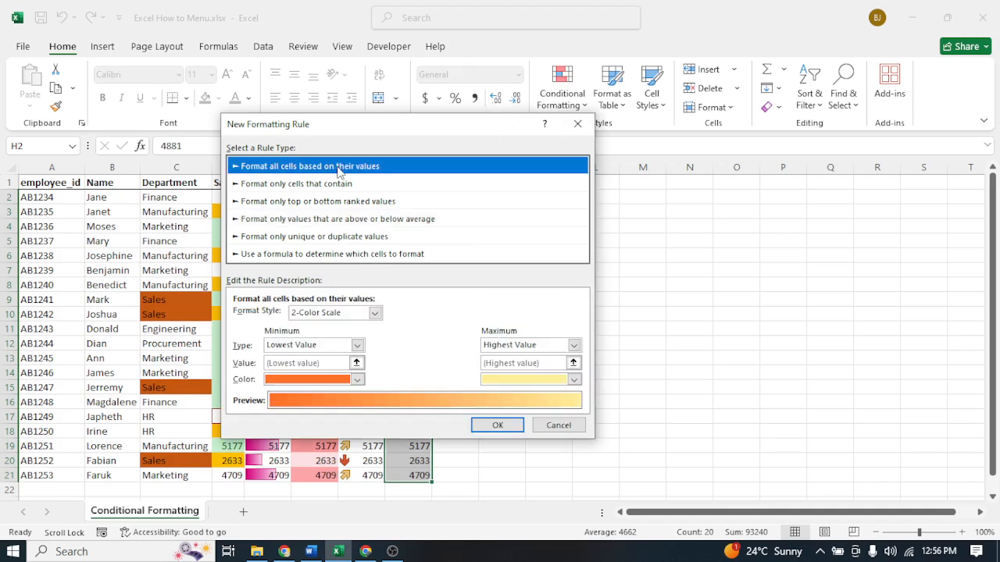
pyautogui.click(357, 346)
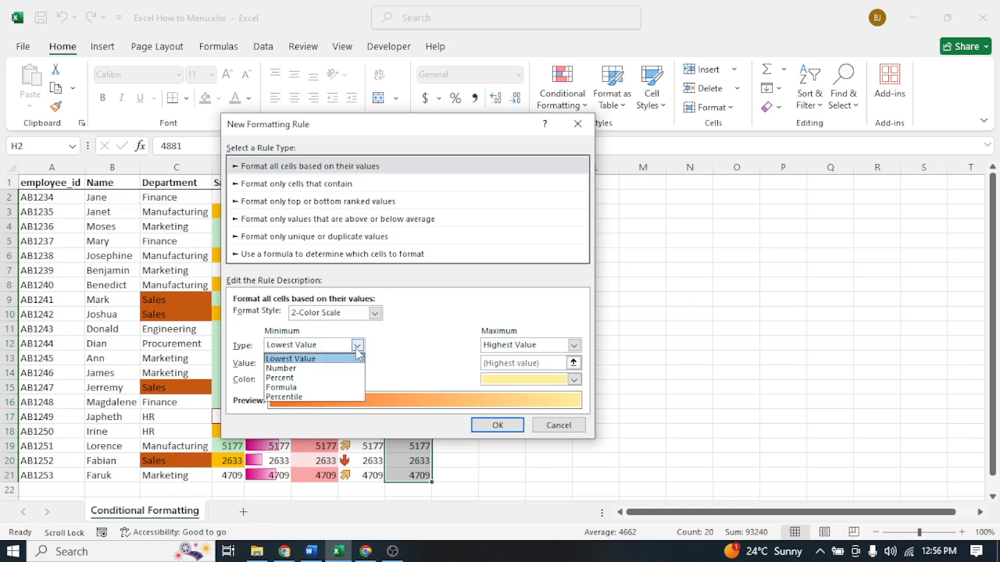
pyautogui.click(315, 381)
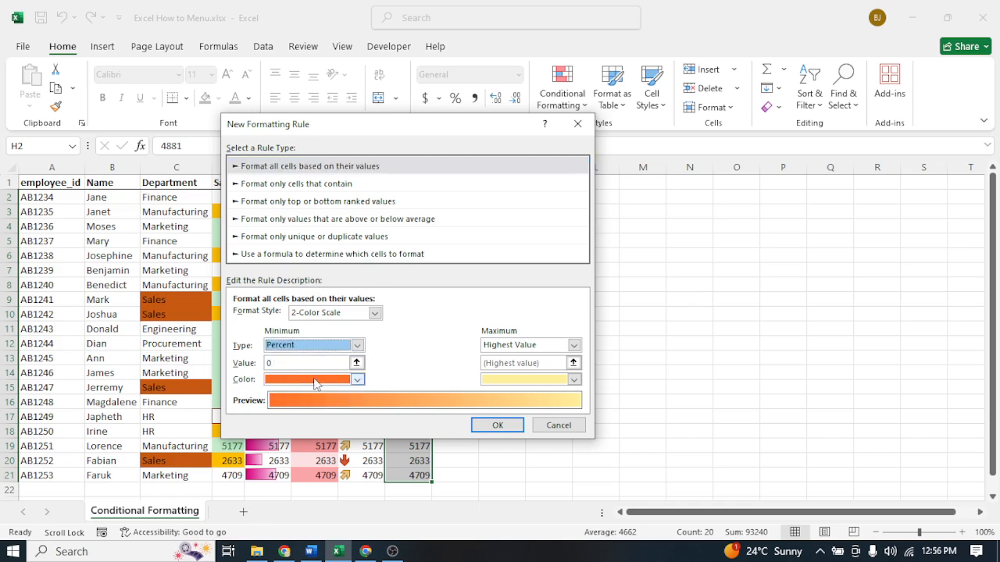
pyautogui.click(573, 345)
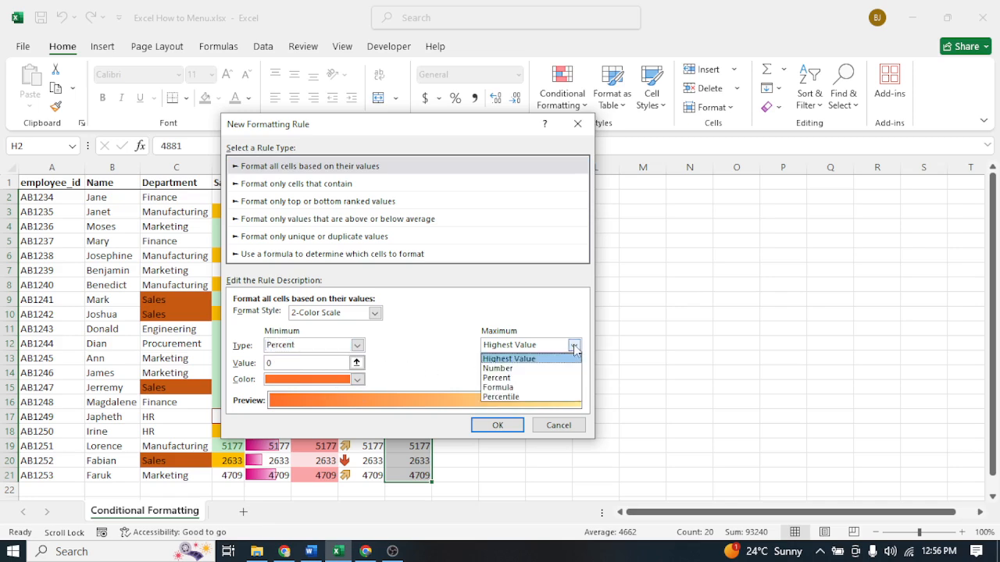
pyautogui.click(525, 378)
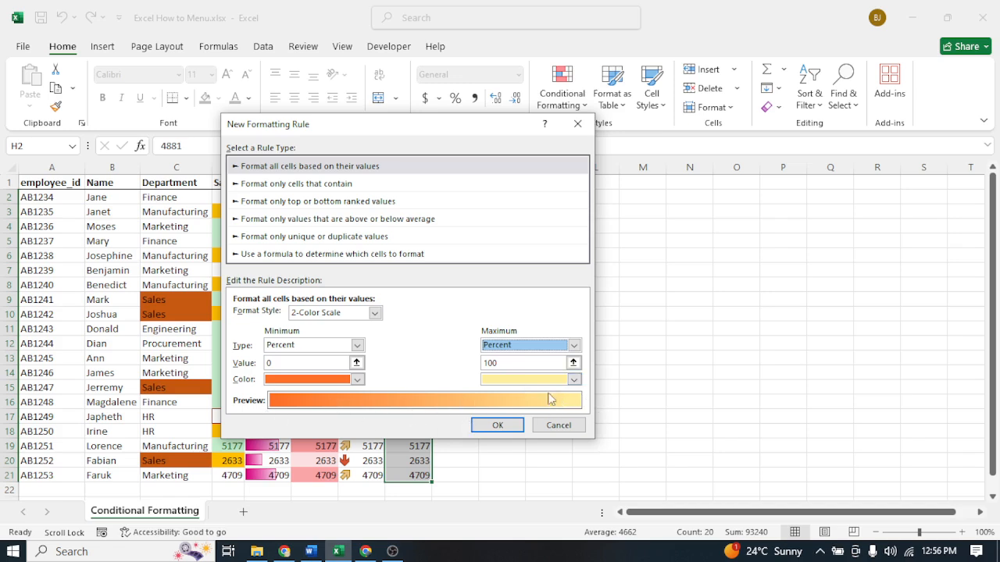
# - Color the two-color scale red for the minimum and green for the maximum, and apply the rule to H2:H21
pyautogui.click(356, 381)
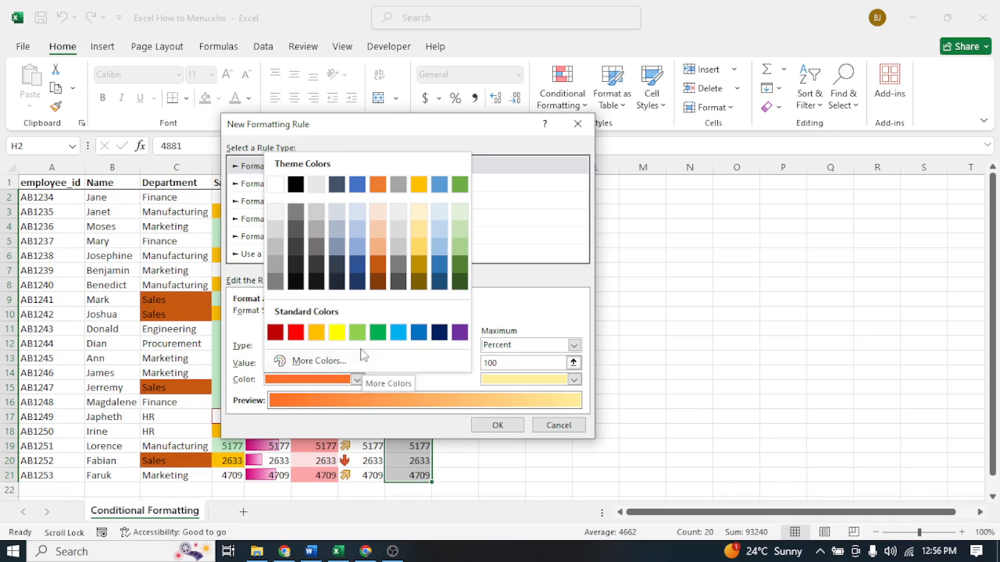
pyautogui.click(295, 334)
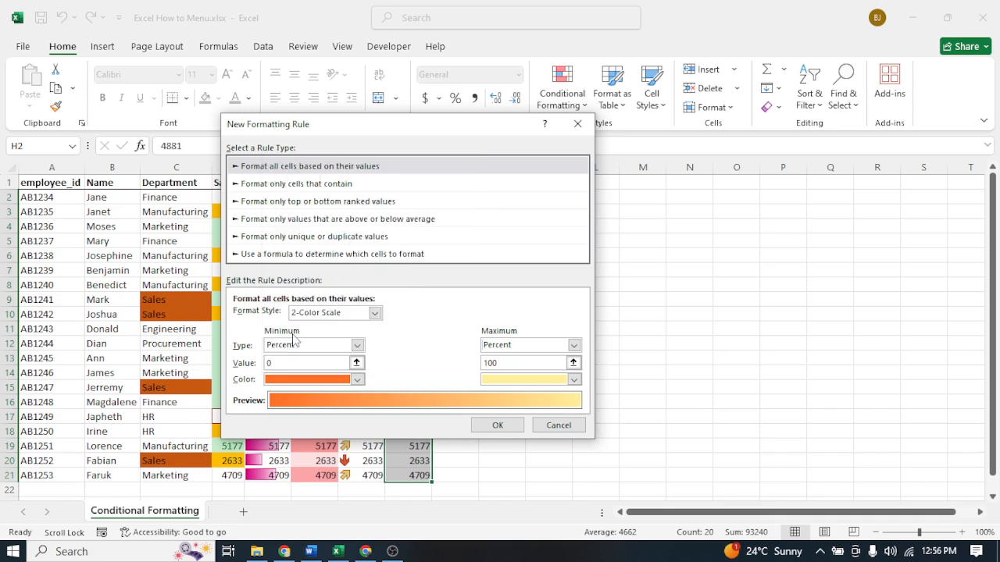
pyautogui.click(575, 381)
pyautogui.click(596, 331)
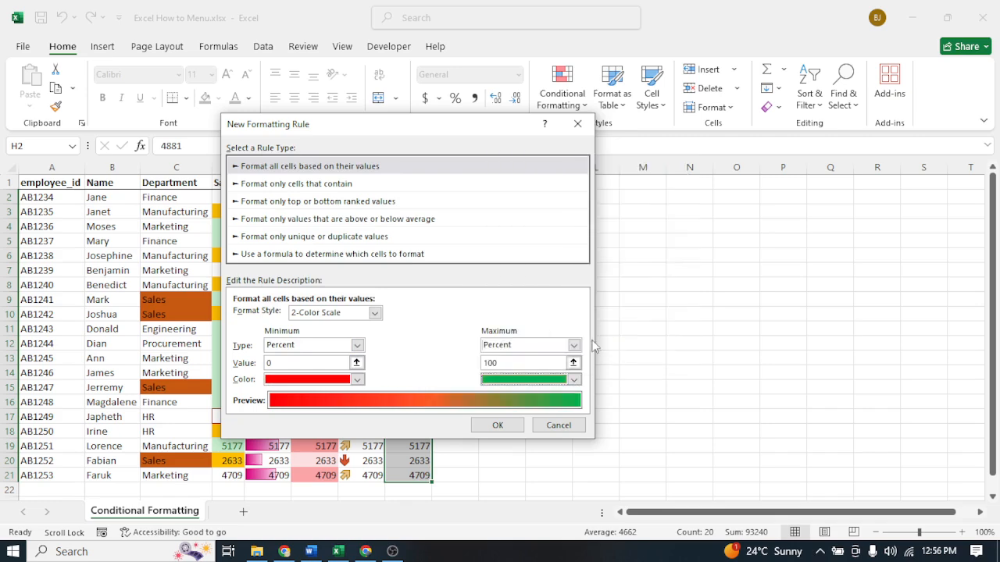
pyautogui.click(502, 424)
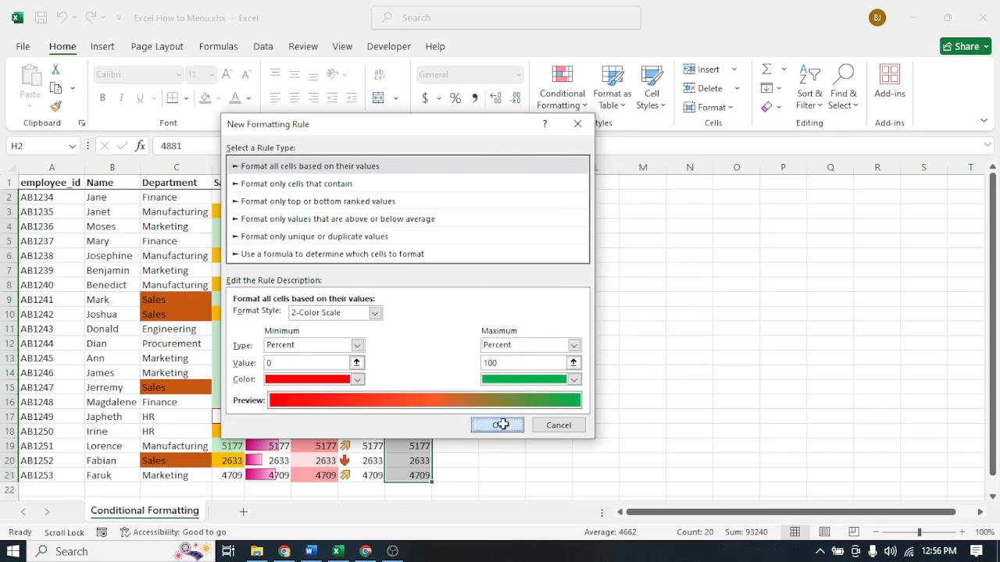
pyautogui.click(549, 358)
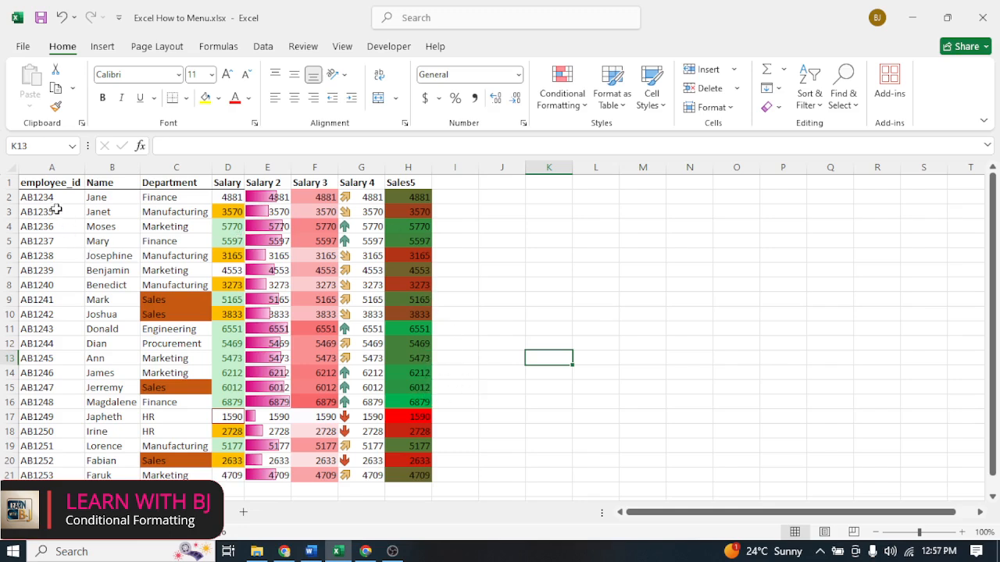
pyautogui.click(572, 108)
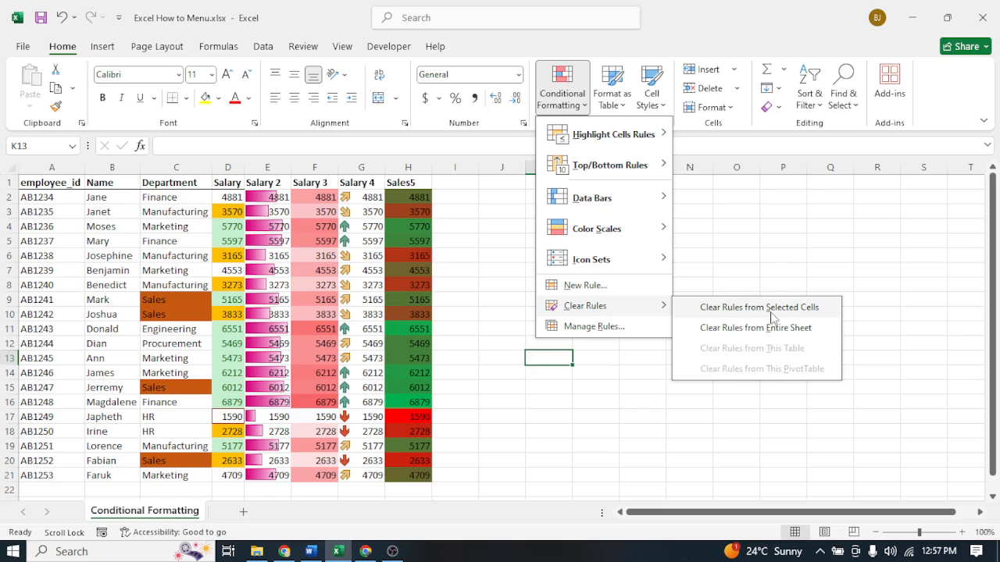
pyautogui.click(651, 413)
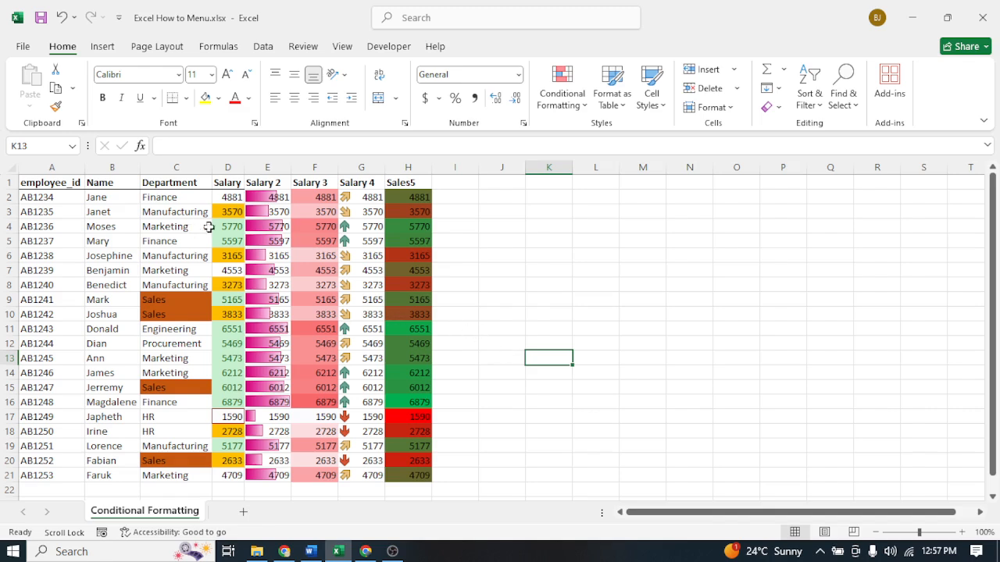
# - Open the Conditional Formatting Rules Manager for the whole Salary column D
pyautogui.click(228, 167)
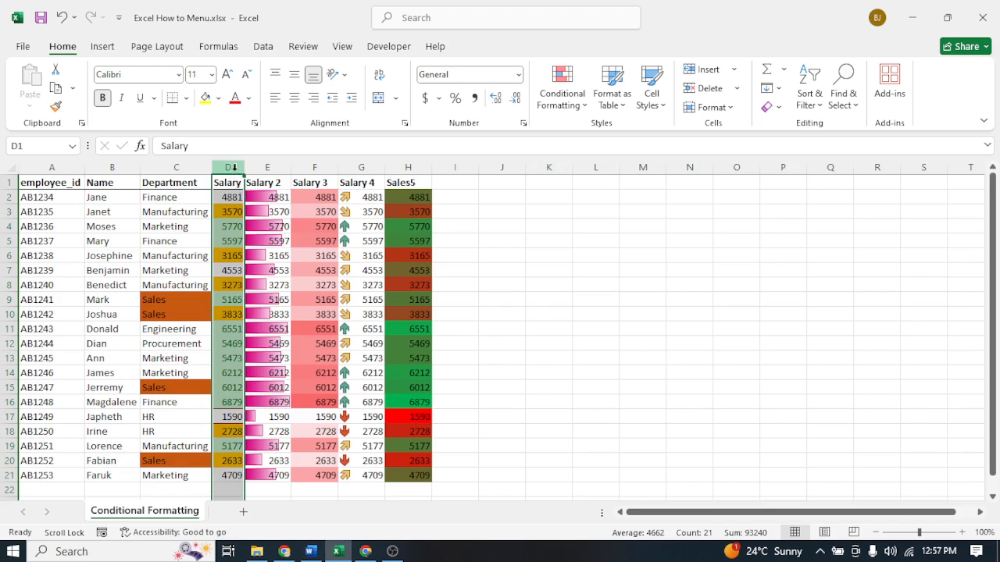
pyautogui.click(570, 103)
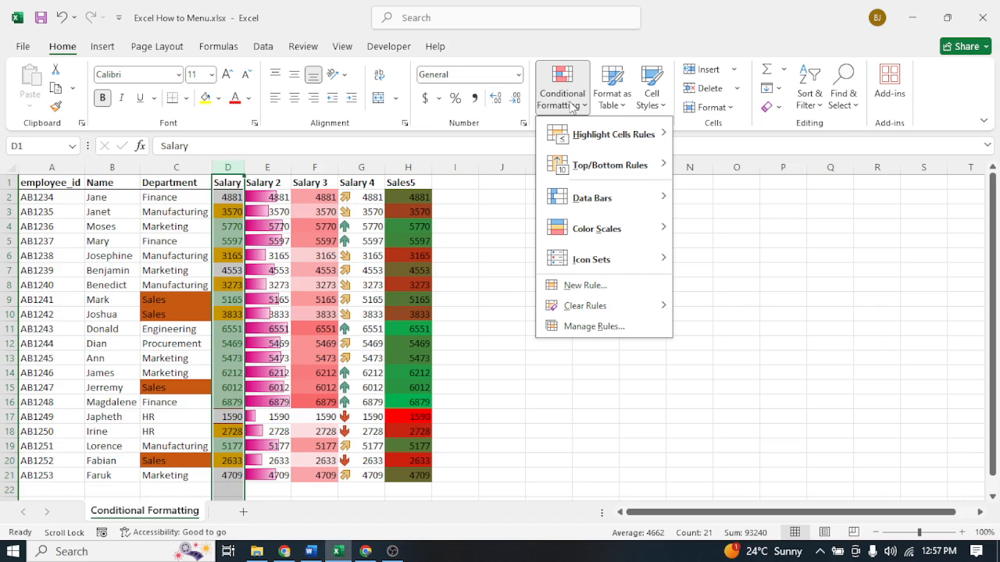
pyautogui.click(586, 327)
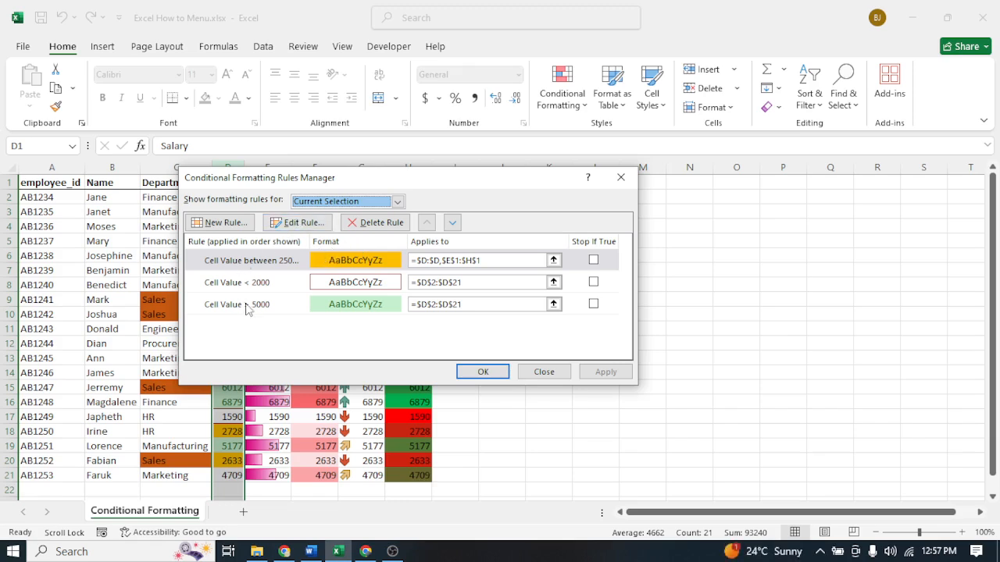
# - Edit the Salary column's between rule so it covers cell values between 3500 and 4500
pyautogui.click(300, 224)
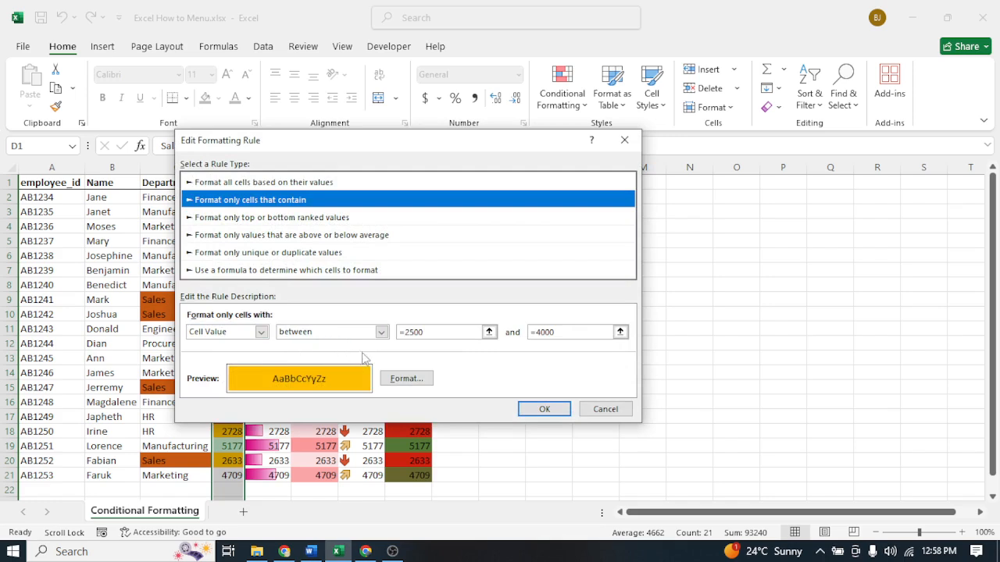
pyautogui.click(414, 331)
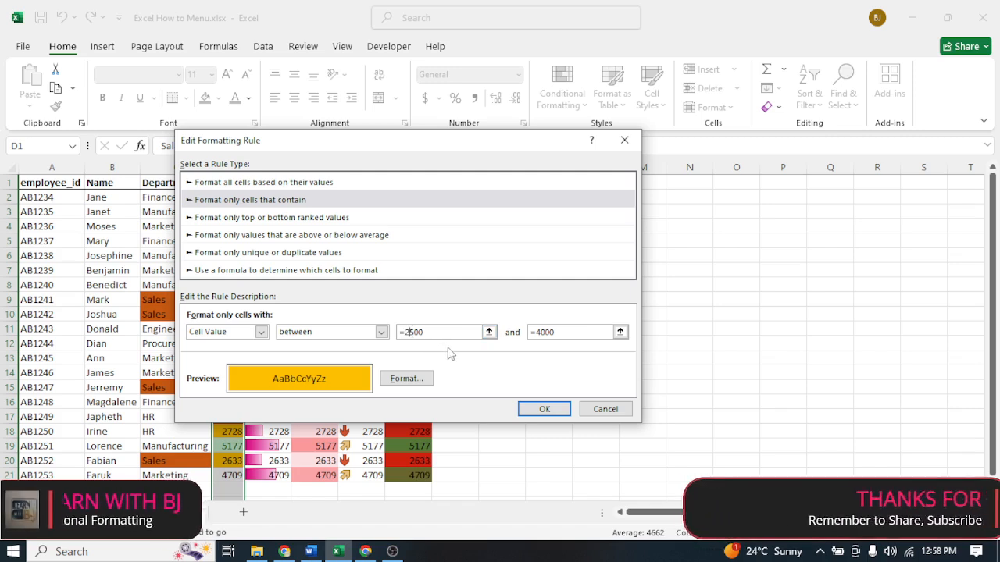
pyautogui.press('BackSpace')
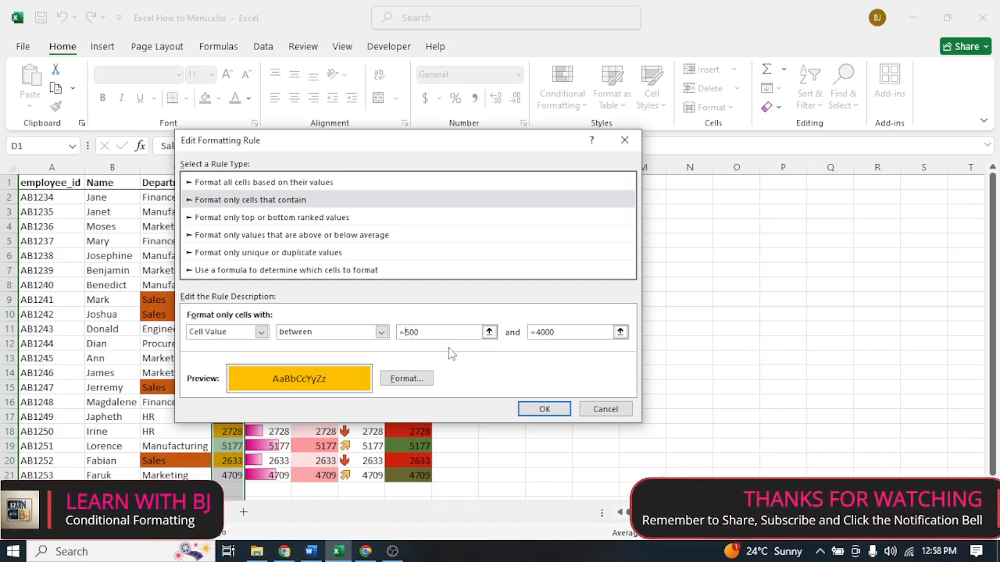
pyautogui.write('3')
pyautogui.click(553, 329)
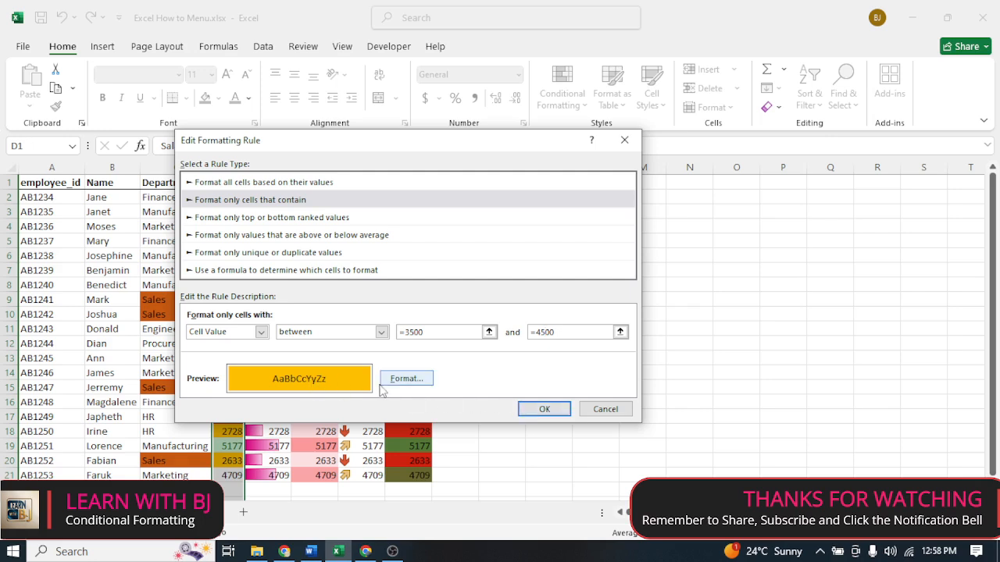
# - Change the between rule's fill pattern color to the standard light blue, then apply the edited rule and close the Rules Manager
pyautogui.click(416, 386)
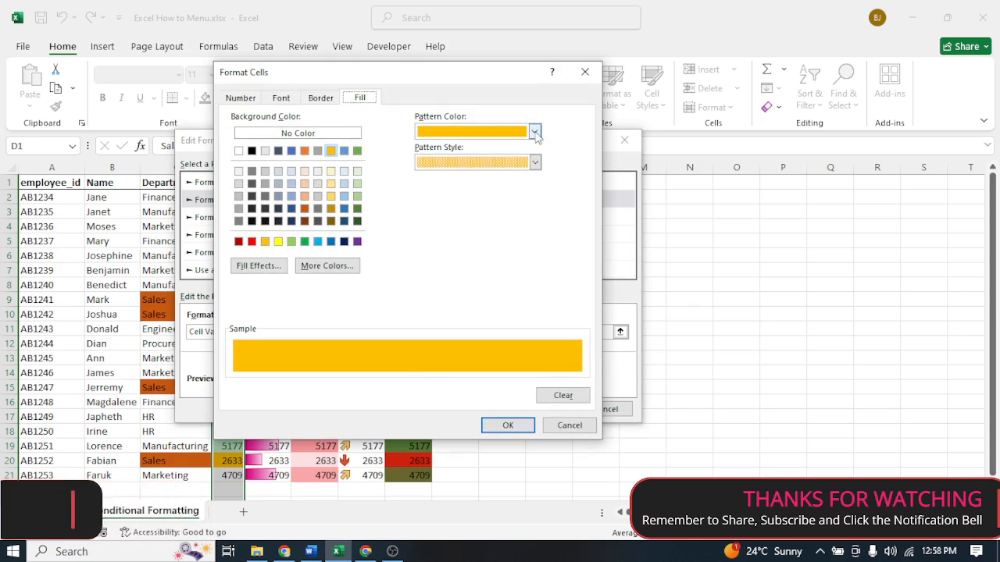
pyautogui.click(534, 132)
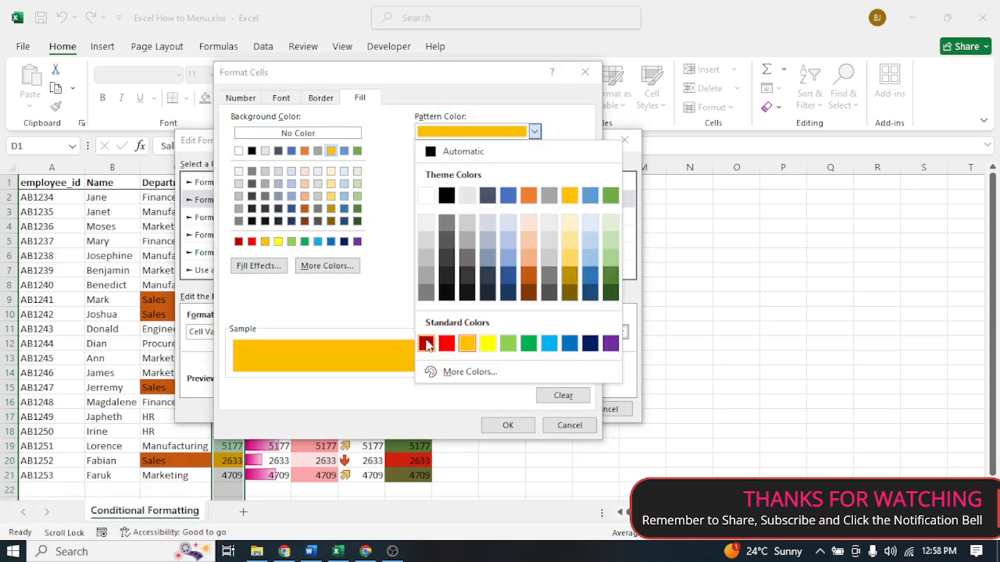
pyautogui.click(549, 343)
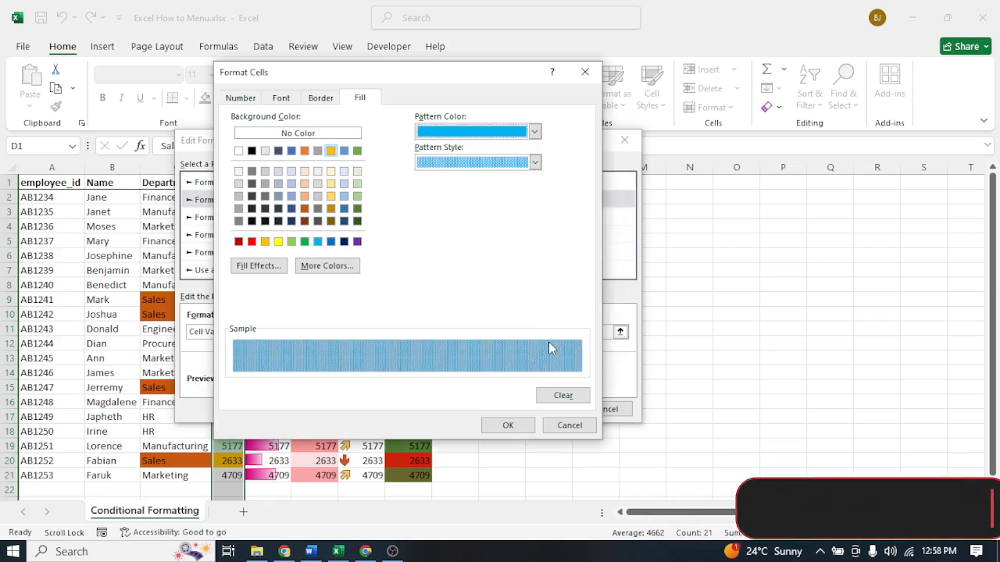
pyautogui.click(513, 426)
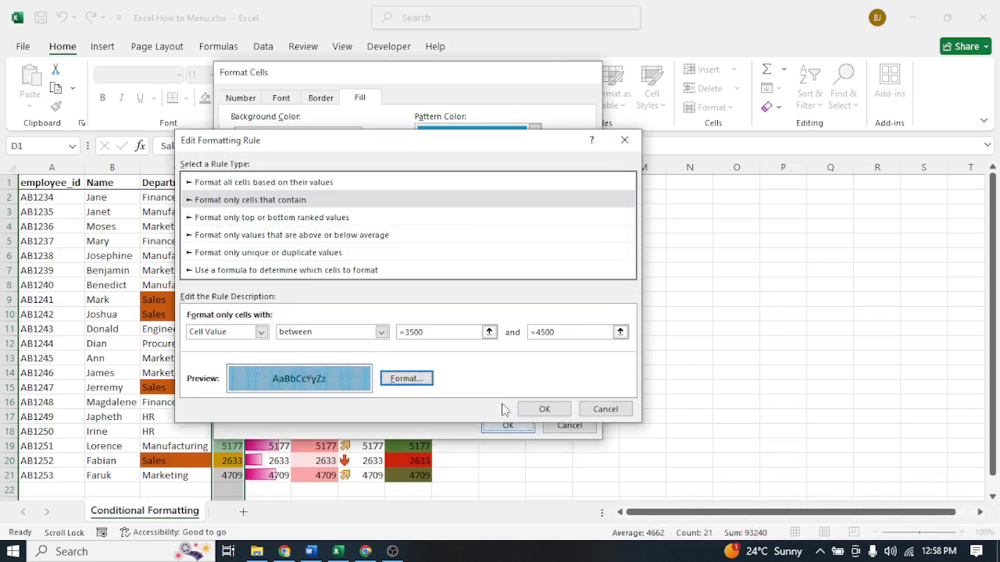
pyautogui.click(545, 411)
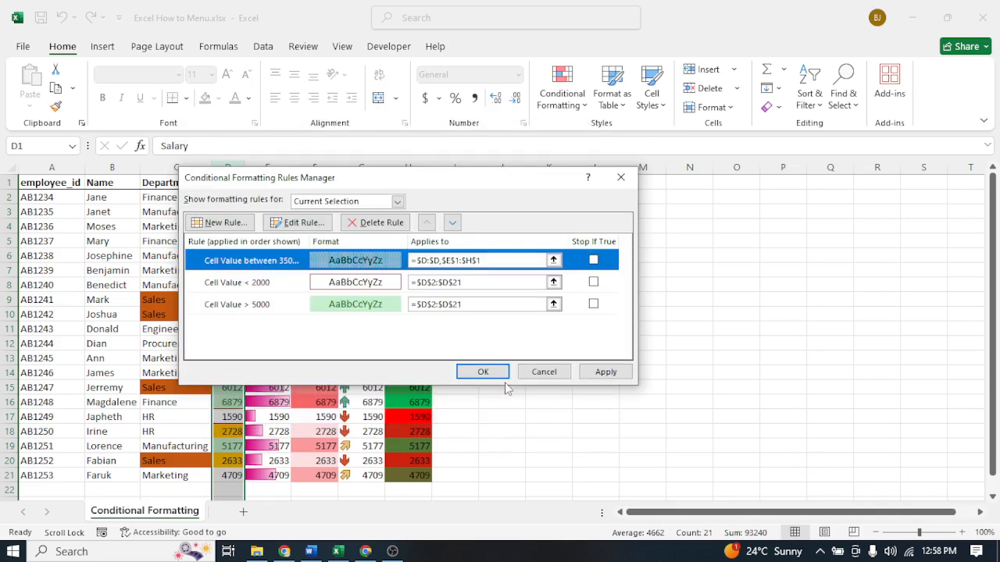
pyautogui.click(604, 371)
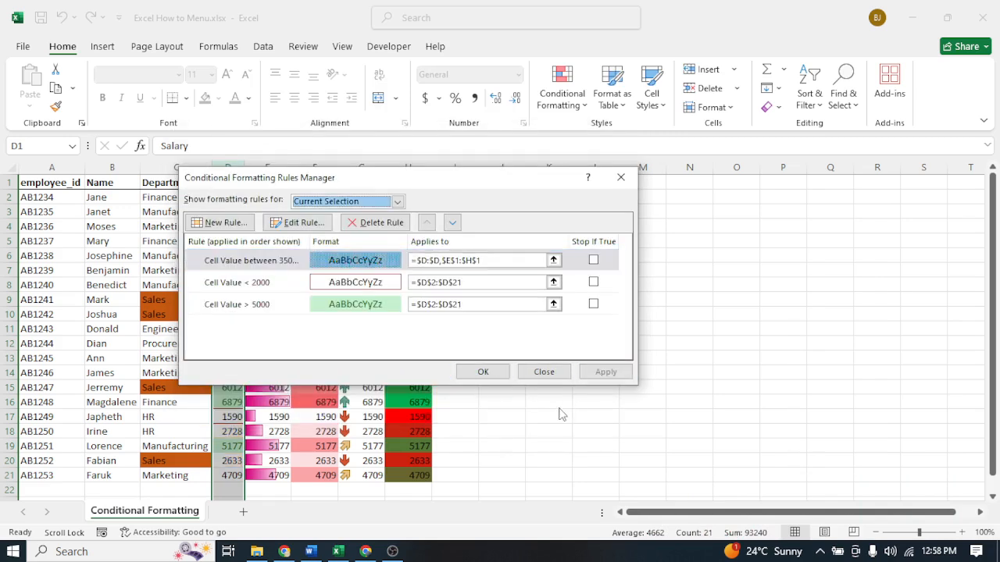
pyautogui.click(479, 372)
pyautogui.click(584, 373)
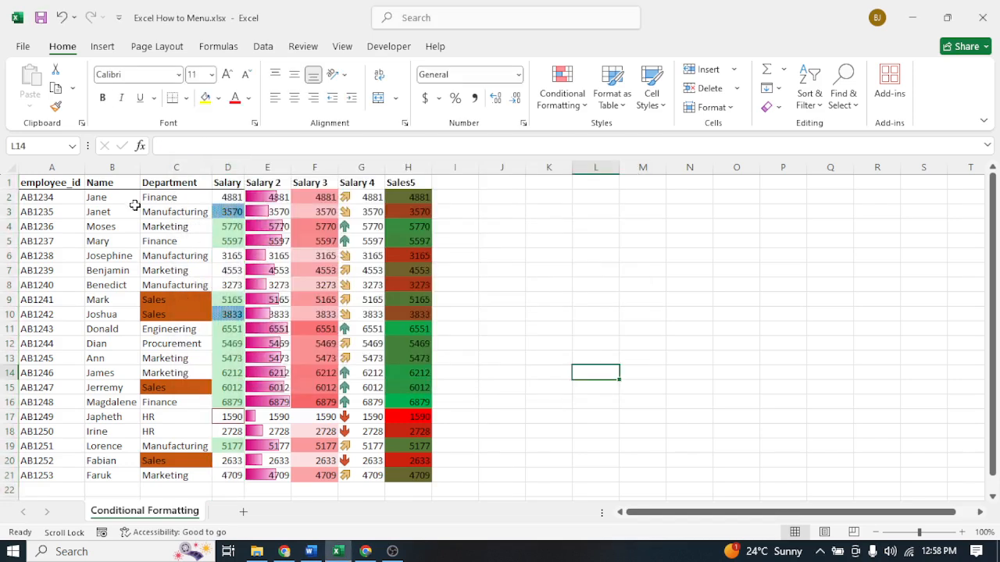